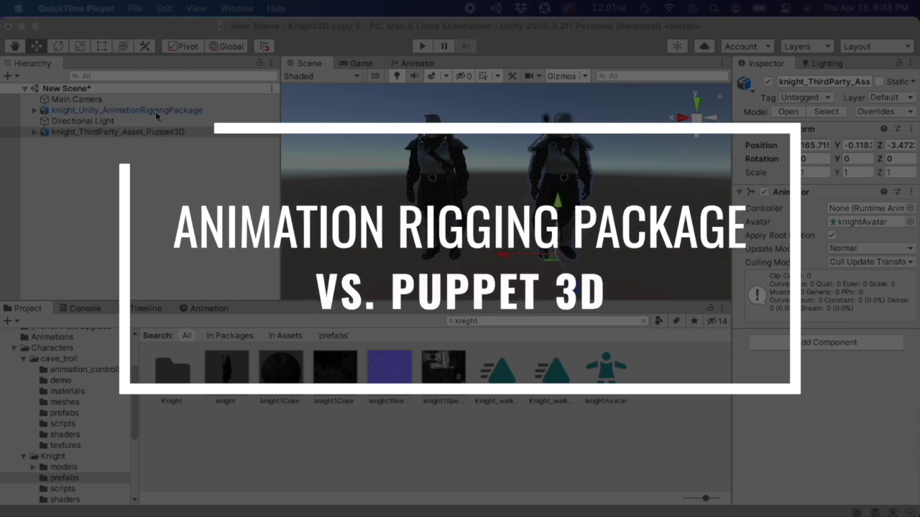
# Select knight_Unity_AnimationRiggingPackage in the Hierarchy so its Inspector appears
pyautogui.click(155, 111)
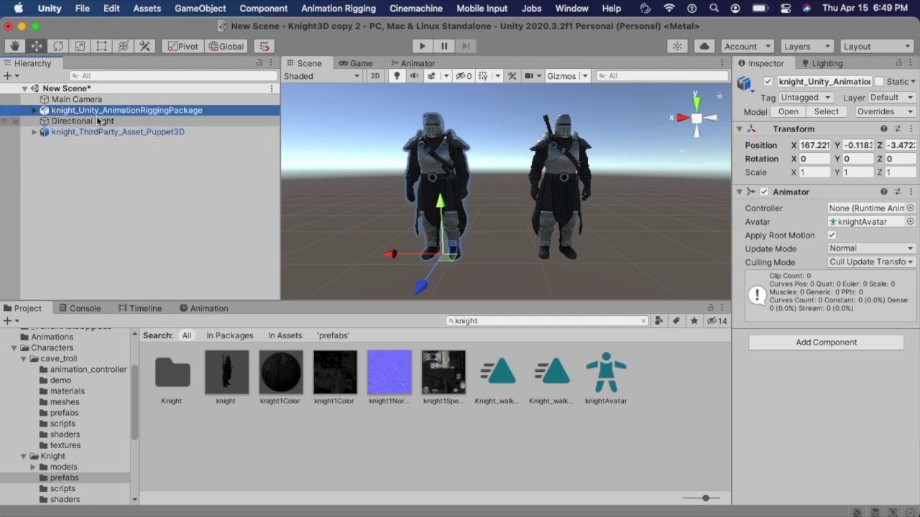
# Run Bone Renderer Setup on the knight and colour its bones yellow
pyautogui.click(327, 8)
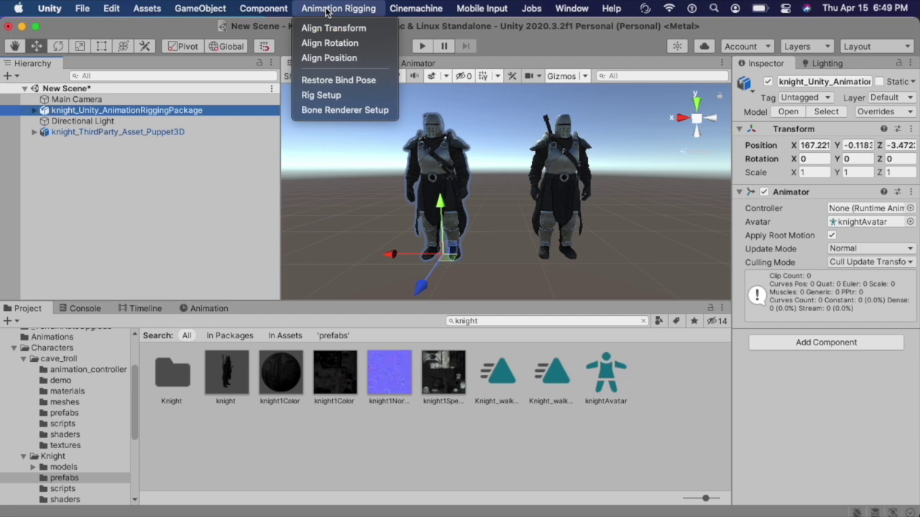
pyautogui.click(334, 111)
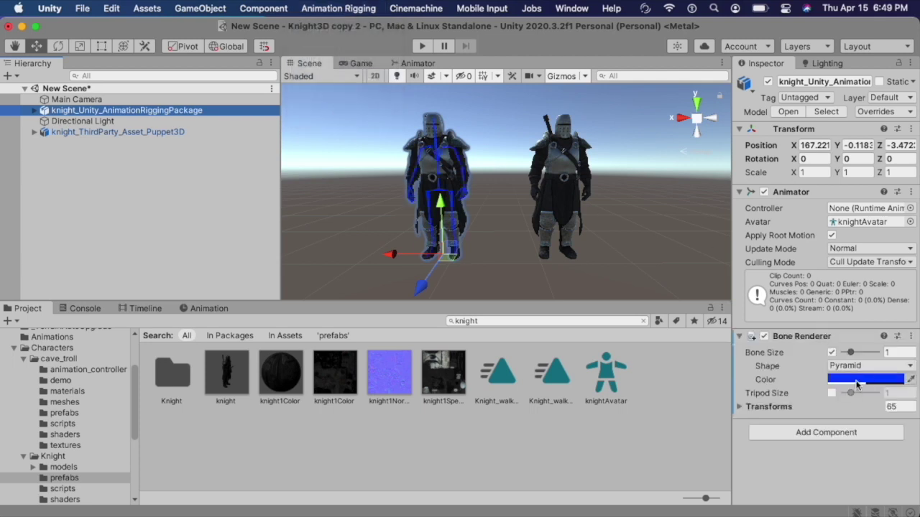
pyautogui.click(859, 380)
pyautogui.click(874, 250)
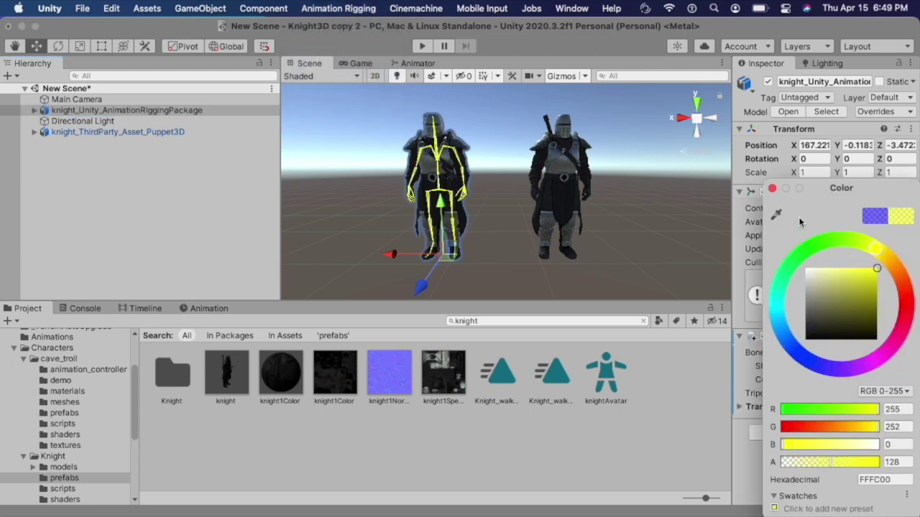
pyautogui.click(772, 188)
# Run Rig Setup on the rigging-package knight to add a Rig Builder with Rig 1
pyautogui.click(71, 111)
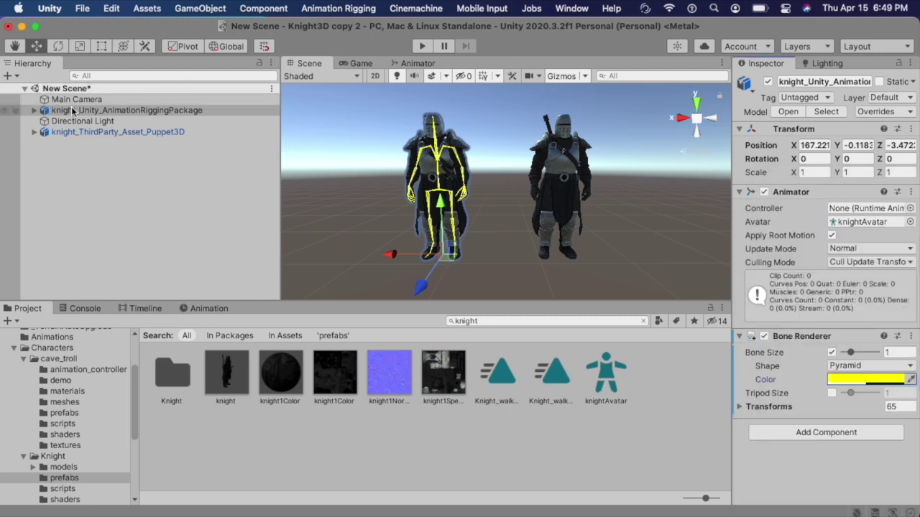
pyautogui.click(343, 9)
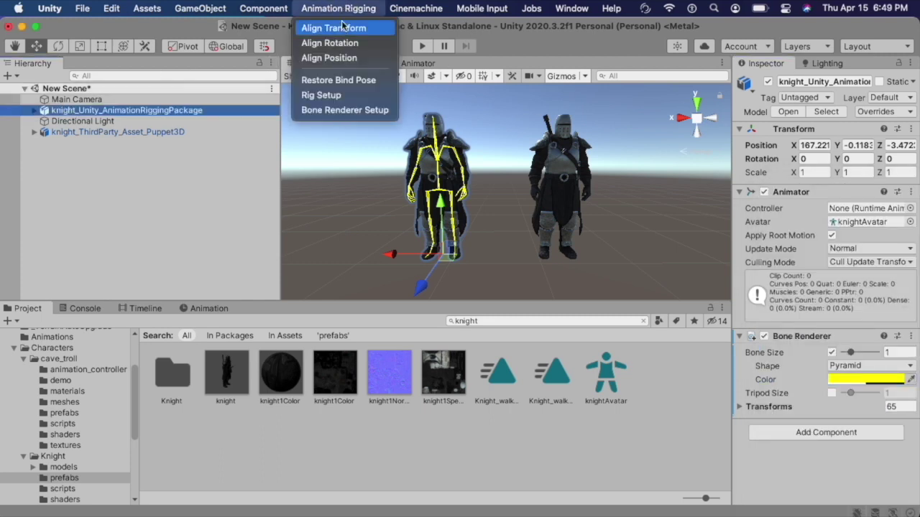
pyautogui.click(337, 96)
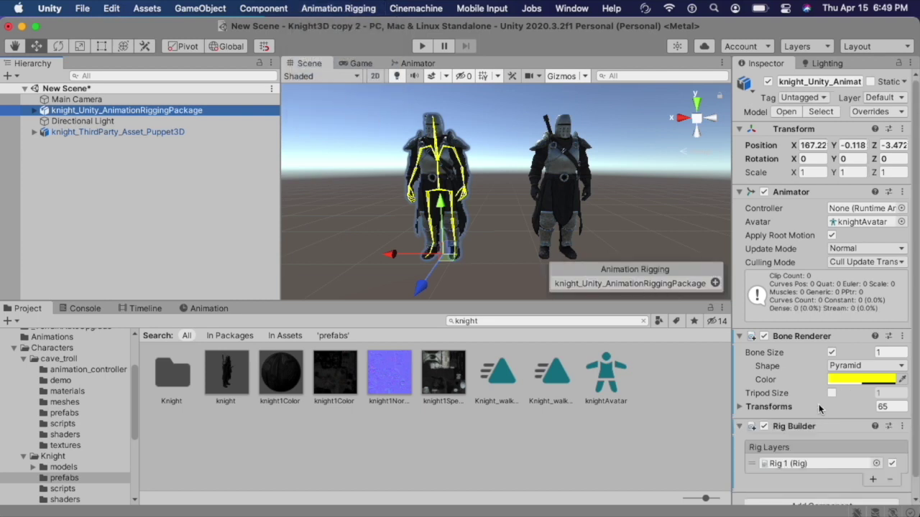
pyautogui.scroll(-1, 806, 421)
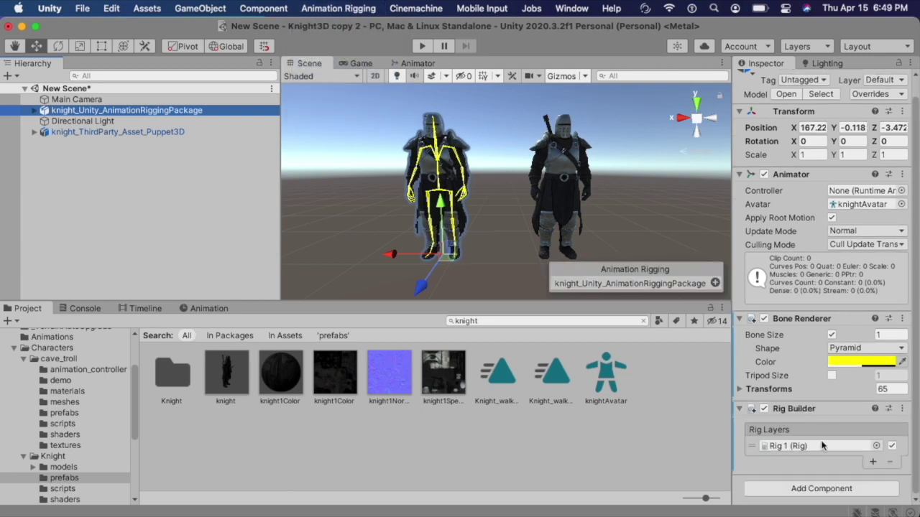
# Create an empty child object under Rig 1 named RightArmIK
pyautogui.click(34, 110)
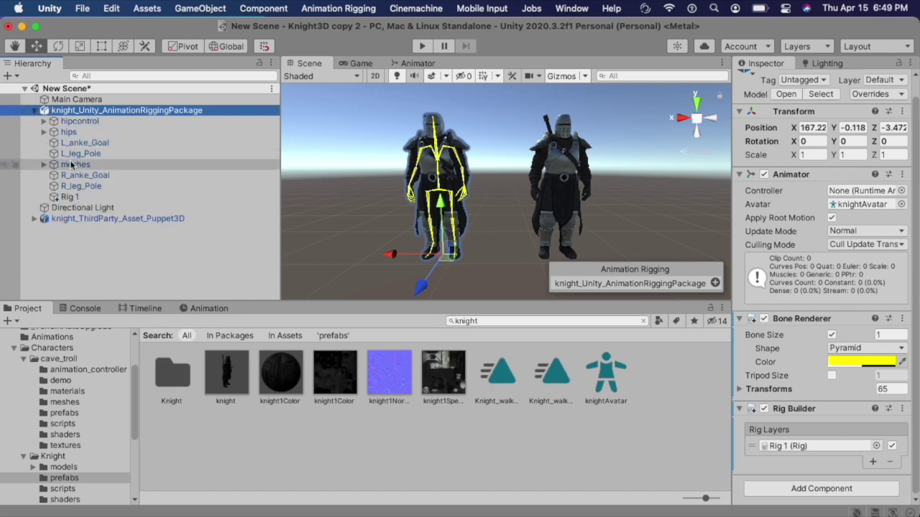
pyautogui.rightClick(72, 202)
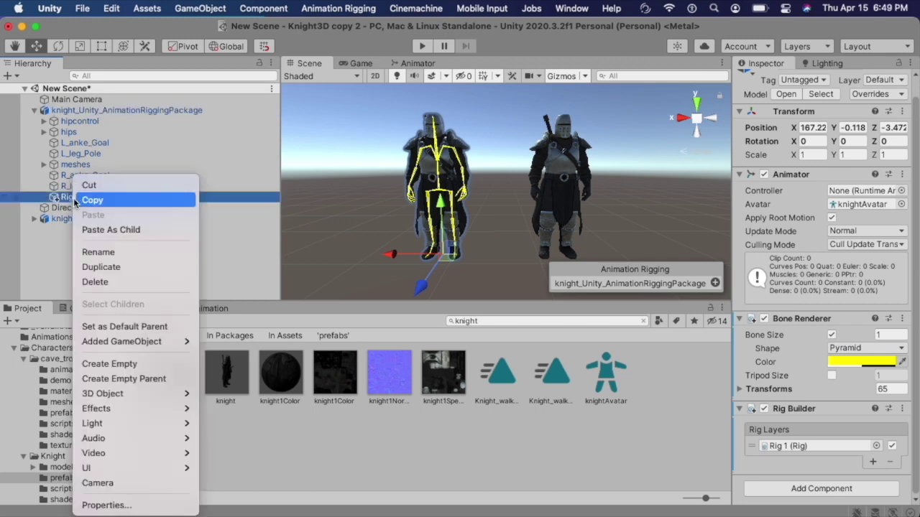
pyautogui.click(113, 365)
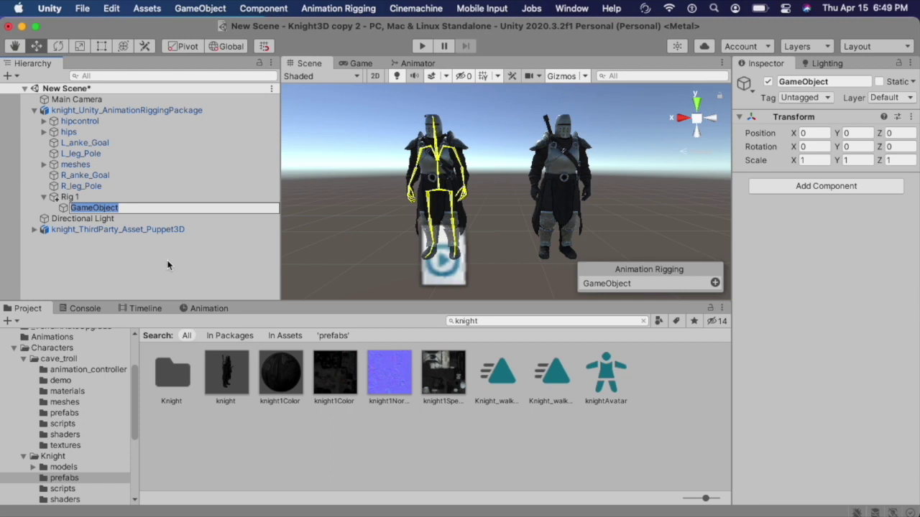
pyautogui.write('RightArmIK')
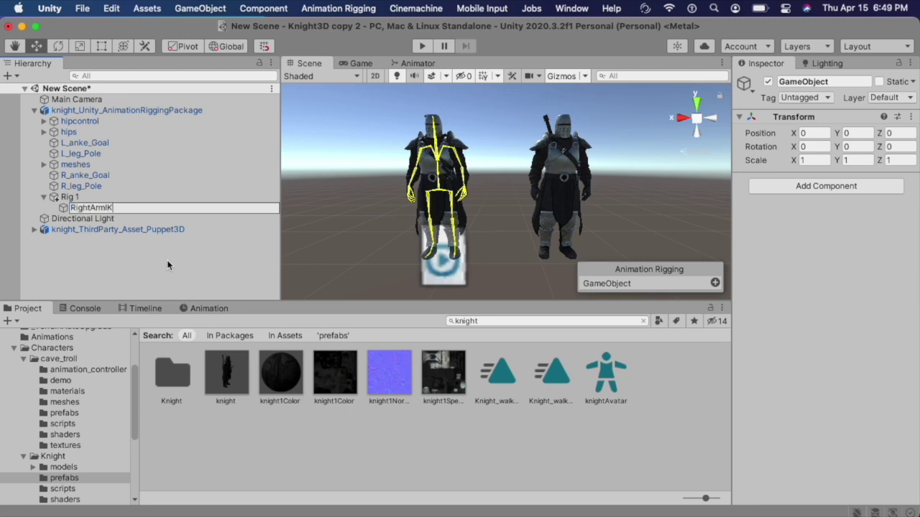
pyautogui.press('Return')
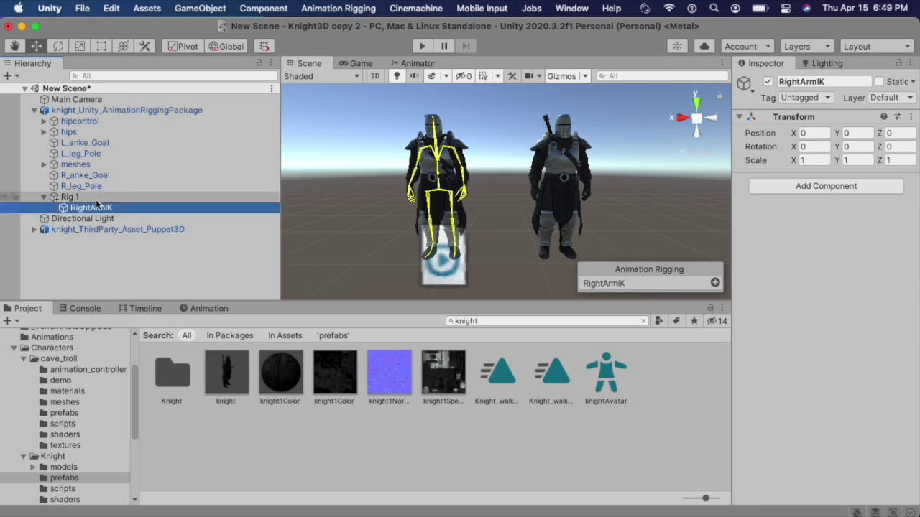
# Add a Two Bone IK Constraint component to RightArmIK
pyautogui.click(786, 189)
pyautogui.write('two bone')
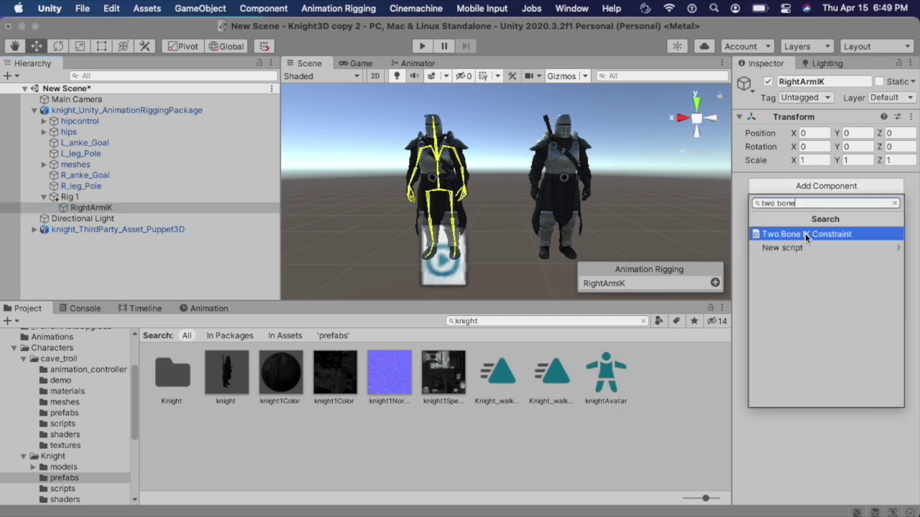
pyautogui.click(804, 234)
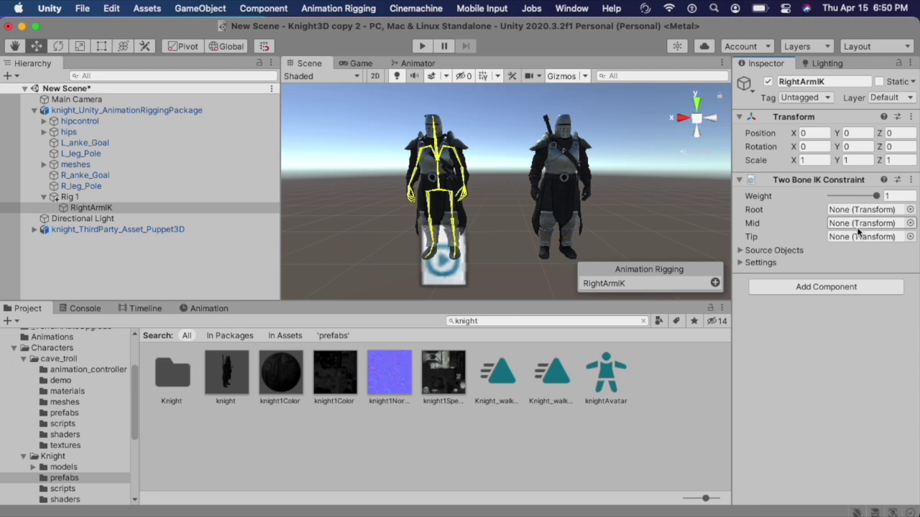
# Expand the right arm bones down to R_elbow and assign R_wrist as the constraint's Tip
pyautogui.click(44, 133)
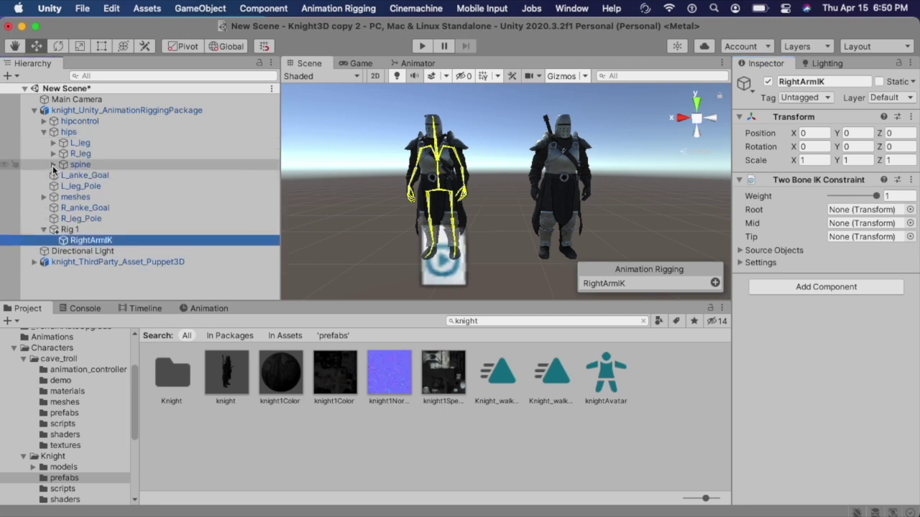
pyautogui.click(53, 164)
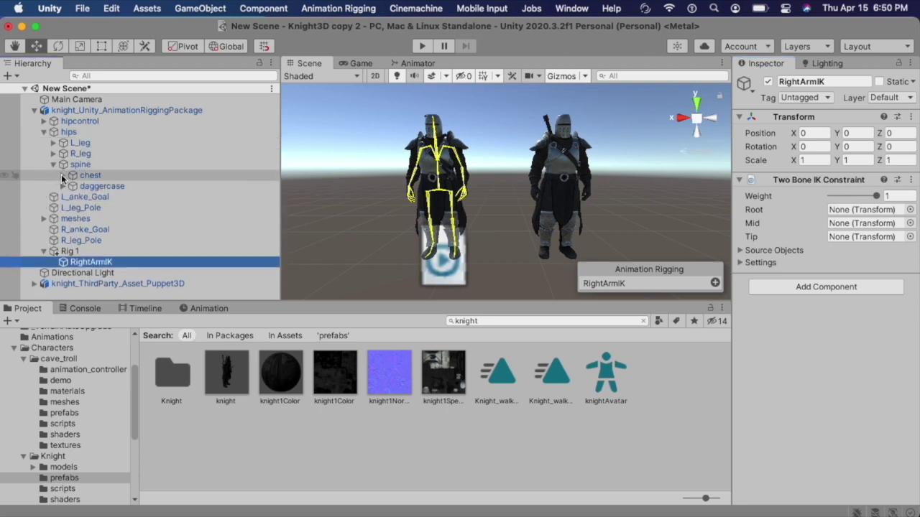
pyautogui.click(62, 176)
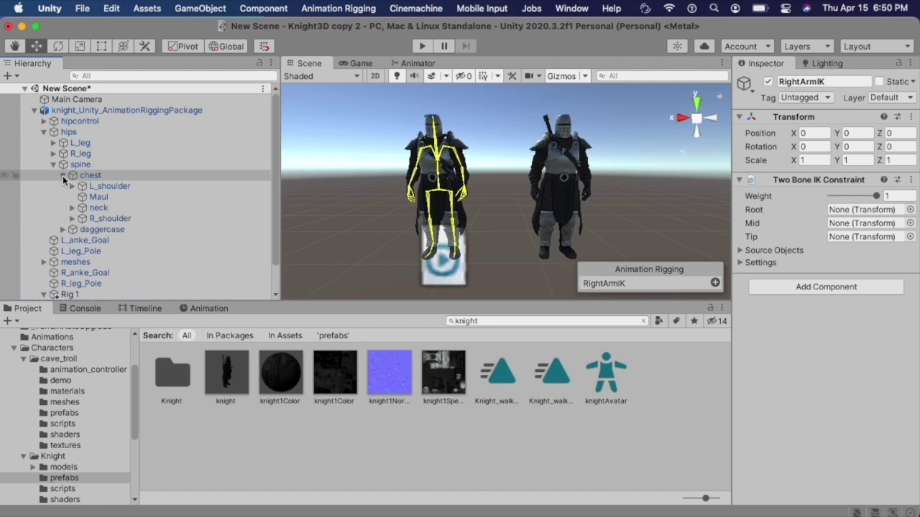
pyautogui.click(72, 219)
pyautogui.click(82, 229)
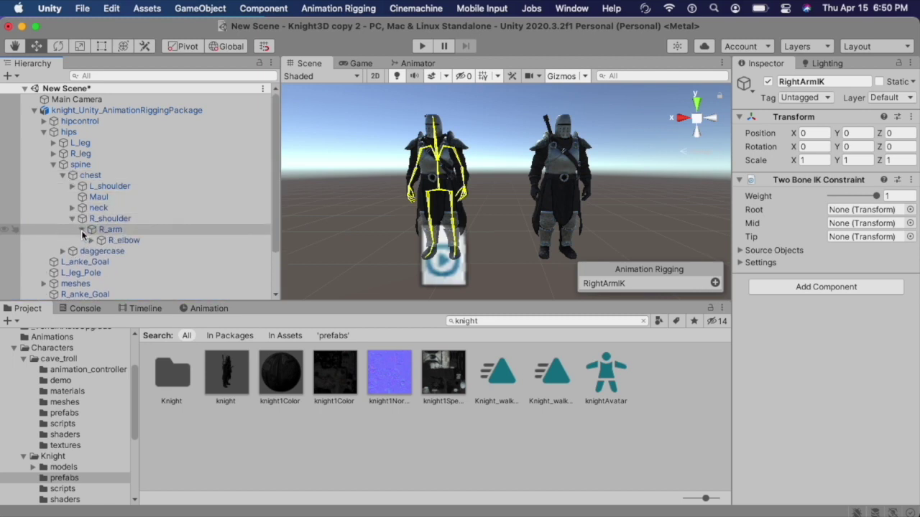
pyautogui.click(88, 240)
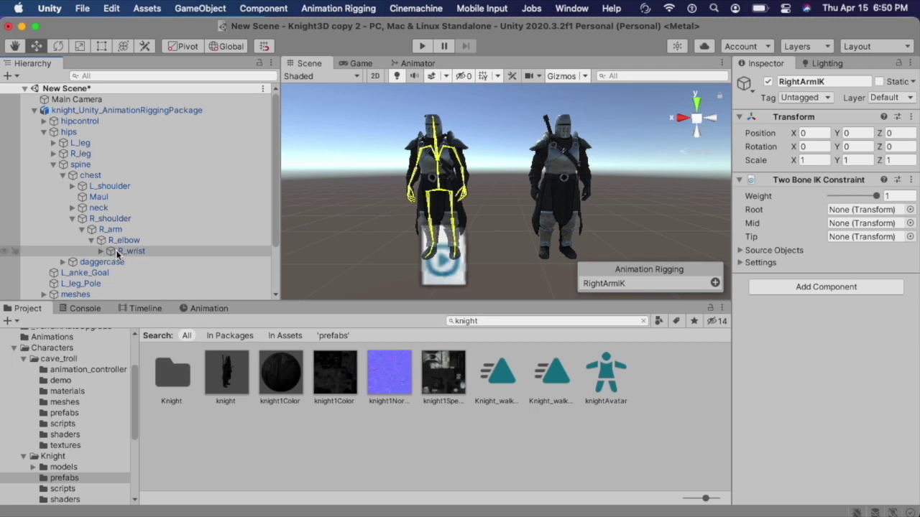
pyautogui.moveTo(113, 252); pyautogui.dragTo(835, 238)
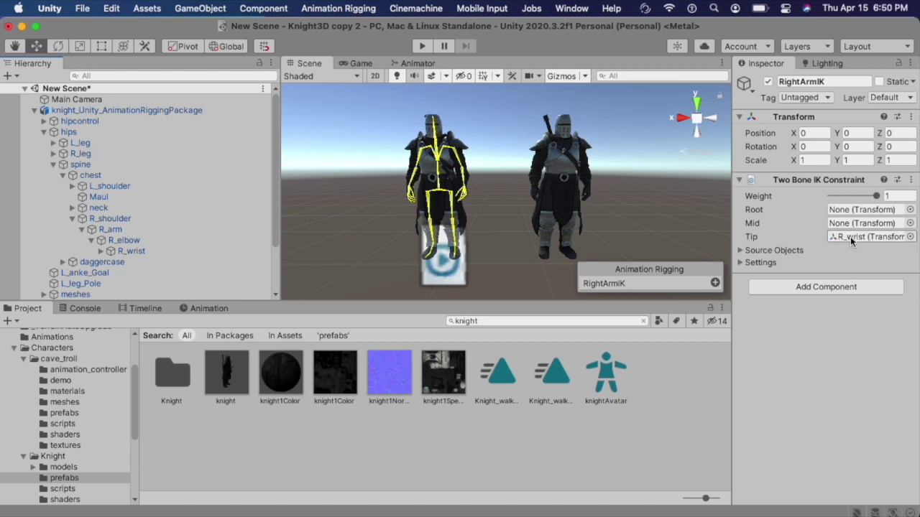
# Auto-fill Root as R_arm and Mid as R_elbow from the tip transform
pyautogui.rightClick(817, 183)
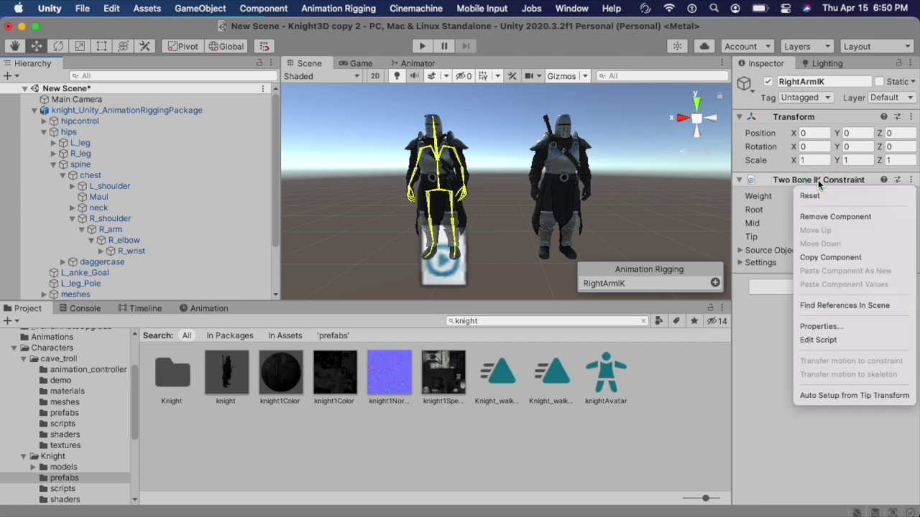
pyautogui.click(836, 396)
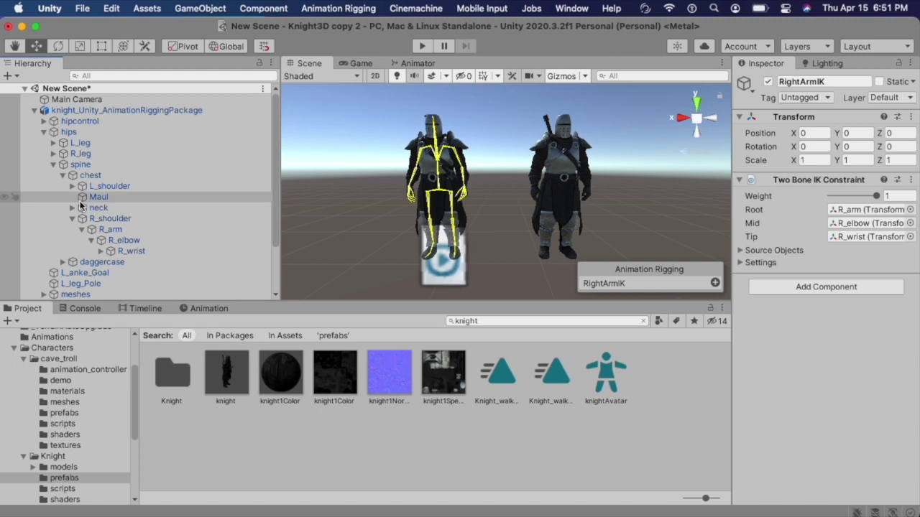
pyautogui.click(43, 132)
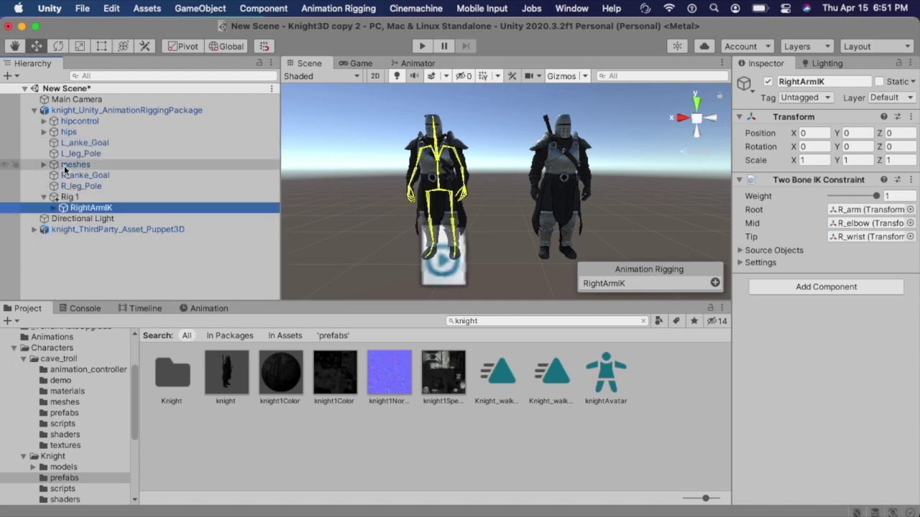
# Give RightArmIK_target a red BoxEffector effector of size 0.1
pyautogui.click(55, 208)
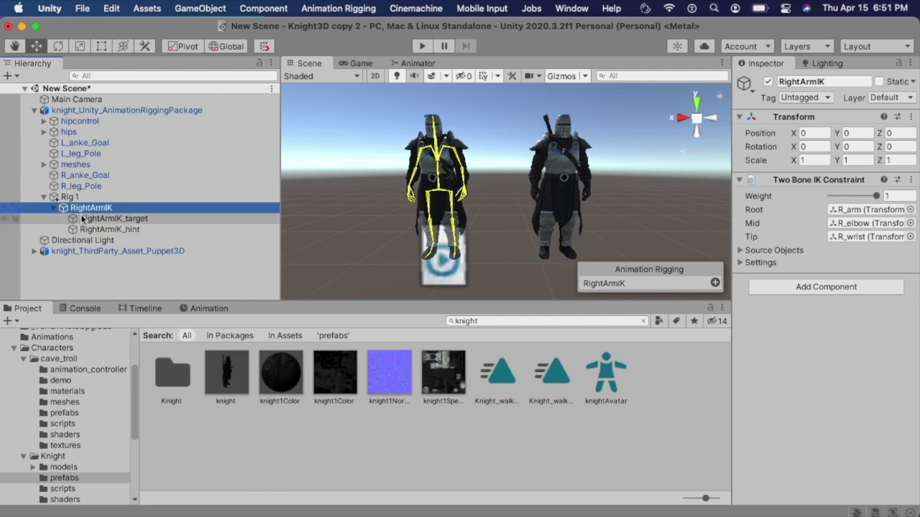
pyautogui.click(141, 219)
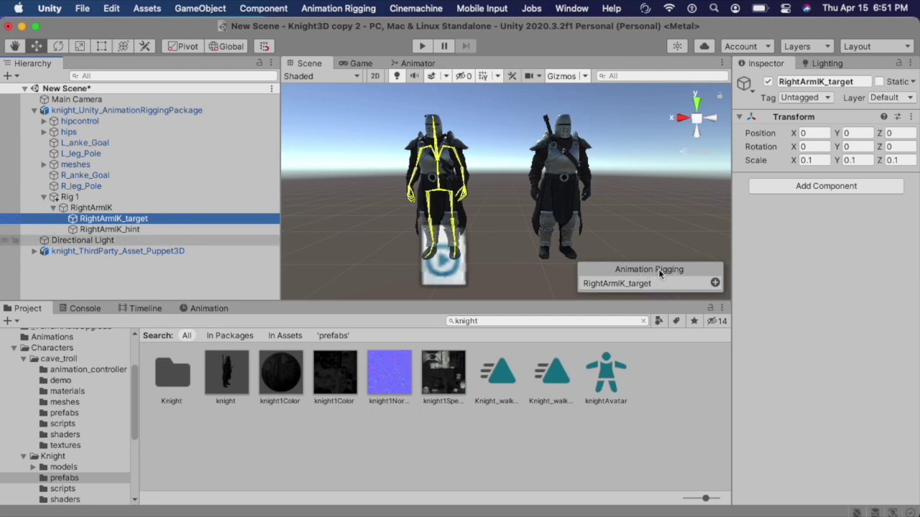
pyautogui.click(715, 282)
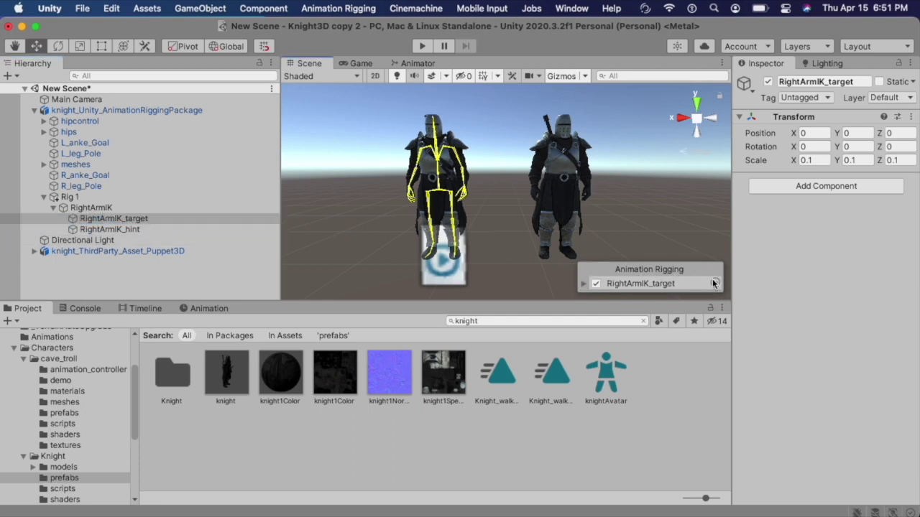
pyautogui.click(584, 282)
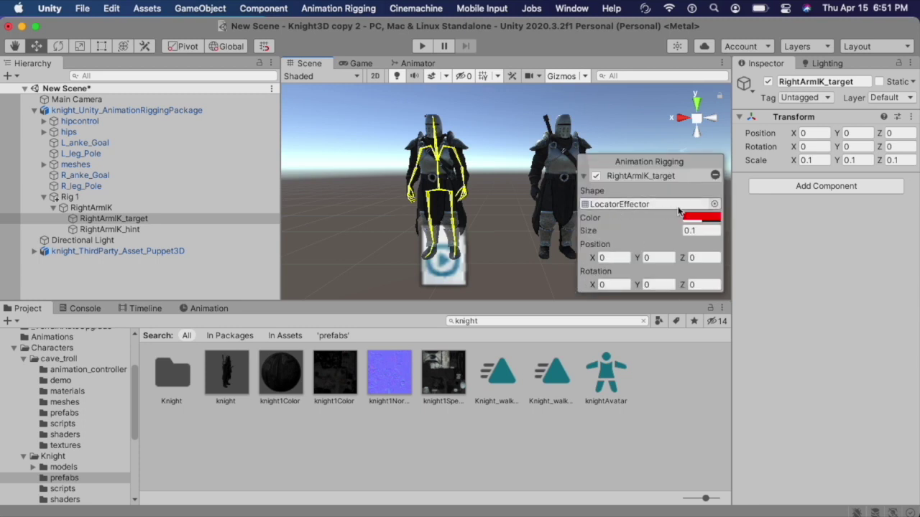
pyautogui.click(715, 205)
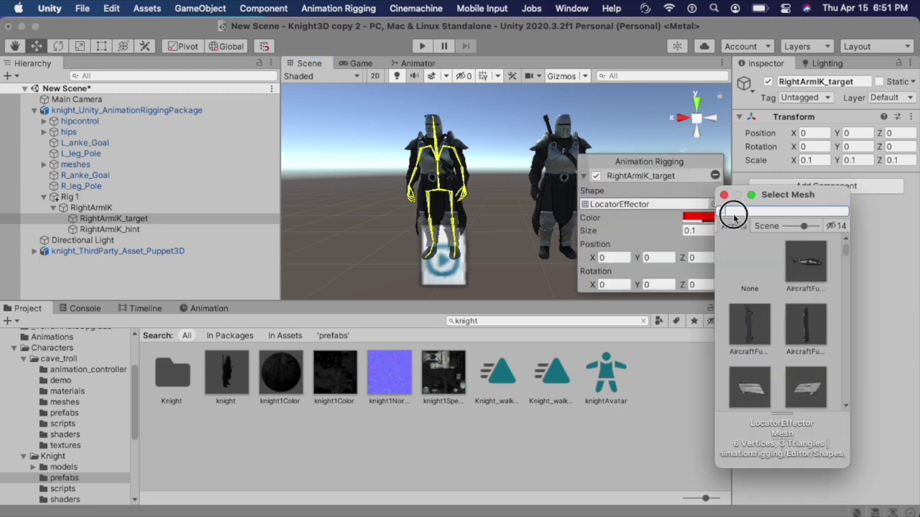
pyautogui.write('box')
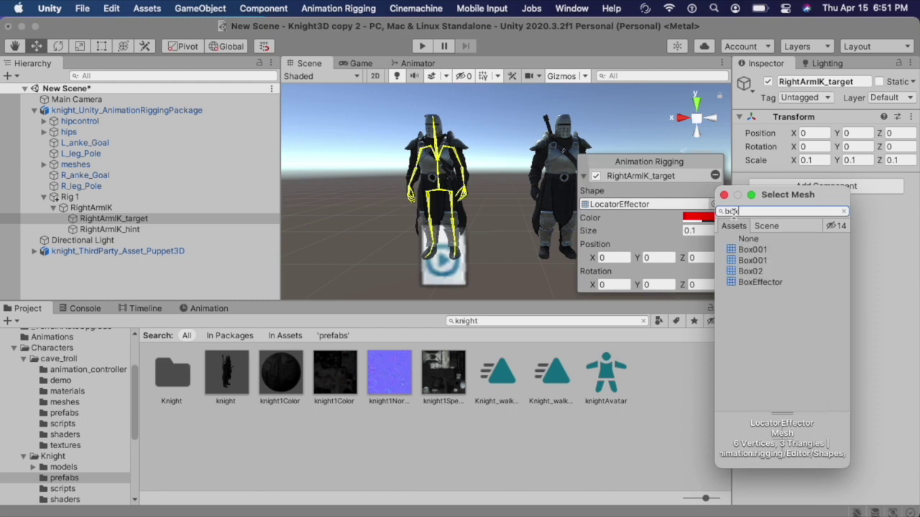
pyautogui.click(763, 282)
pyautogui.doubleClick(763, 281)
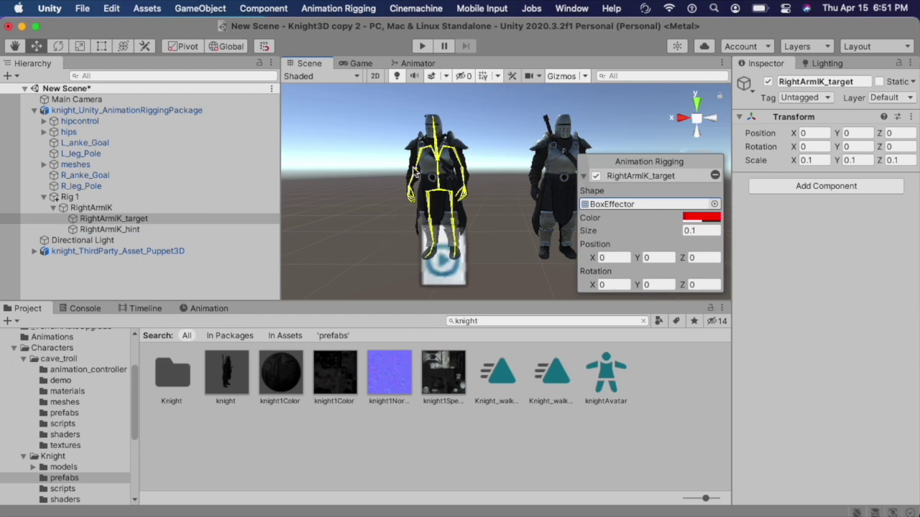
pyautogui.click(137, 112)
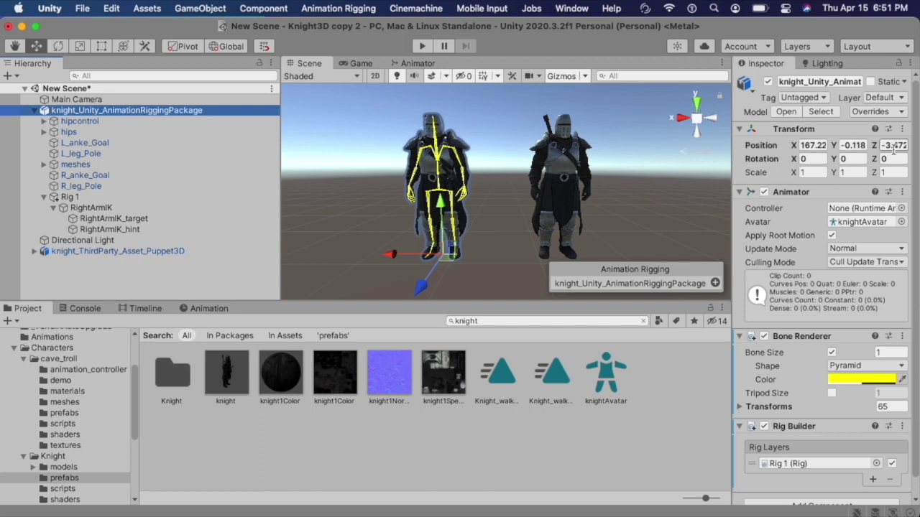
pyautogui.click(85, 110)
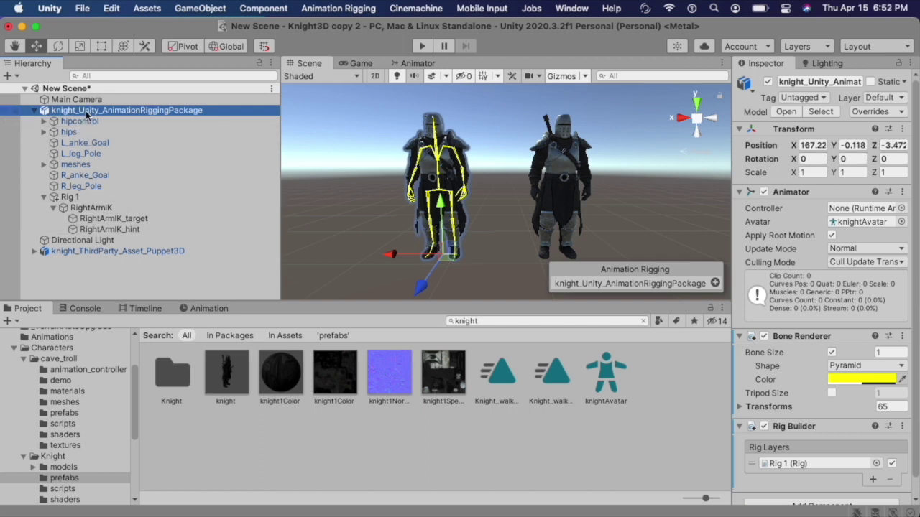
# Align RightArmIK_target to the R_wrist bone with Animation Rigging's Align Transform
pyautogui.click(118, 218)
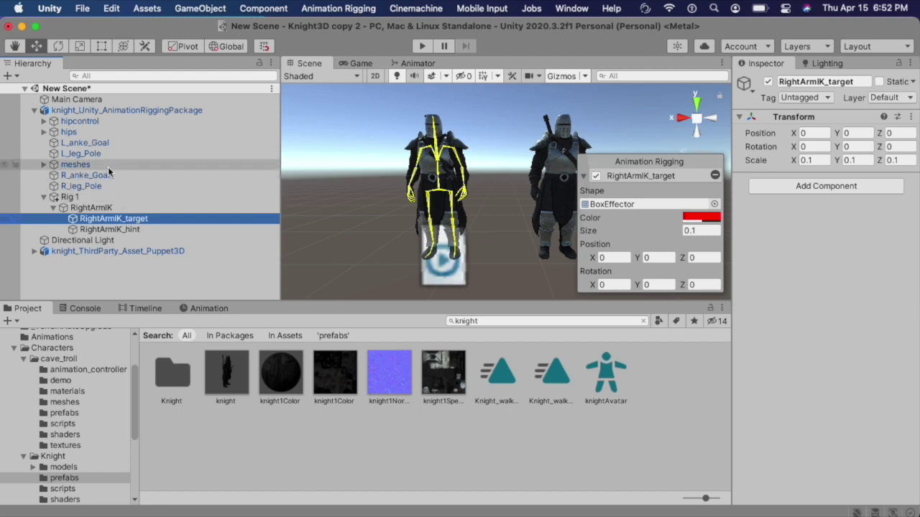
pyautogui.click(44, 132)
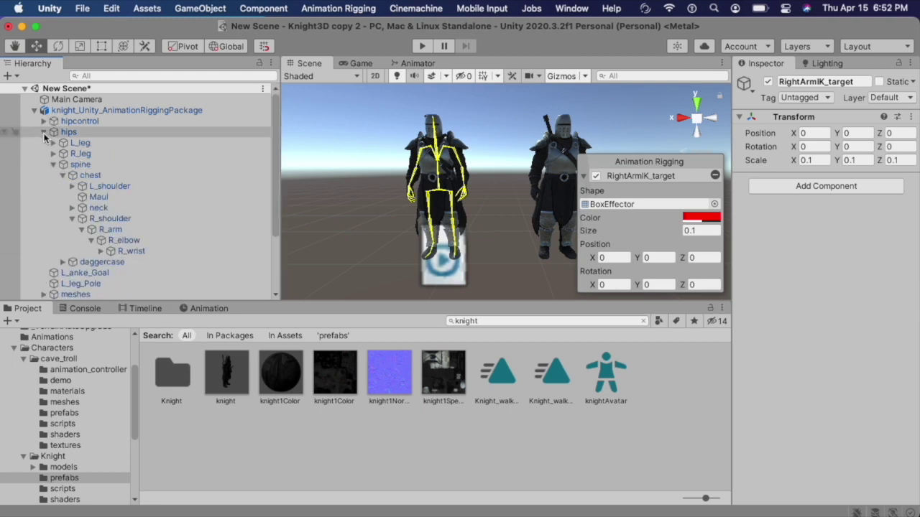
pyautogui.scroll(-5, 131, 250)
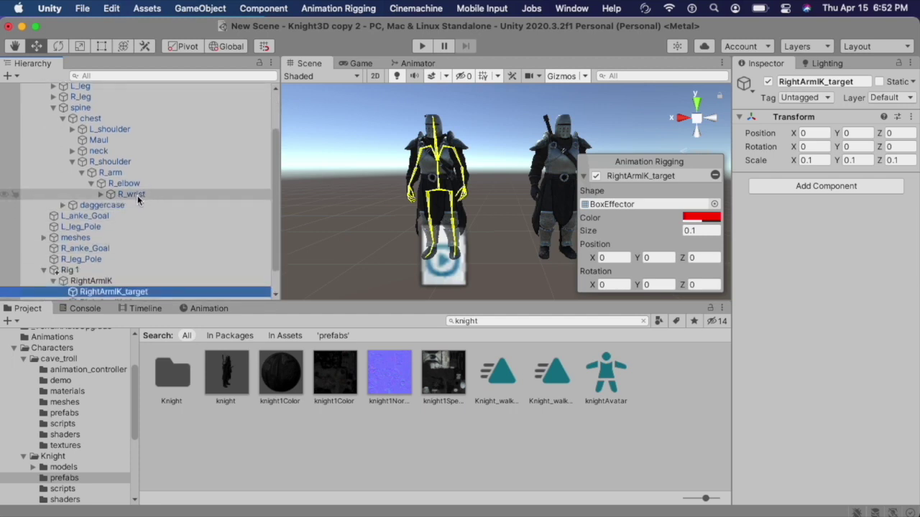
pyautogui.keyDown('super'); pyautogui.click(134, 196); pyautogui.keyUp('super')
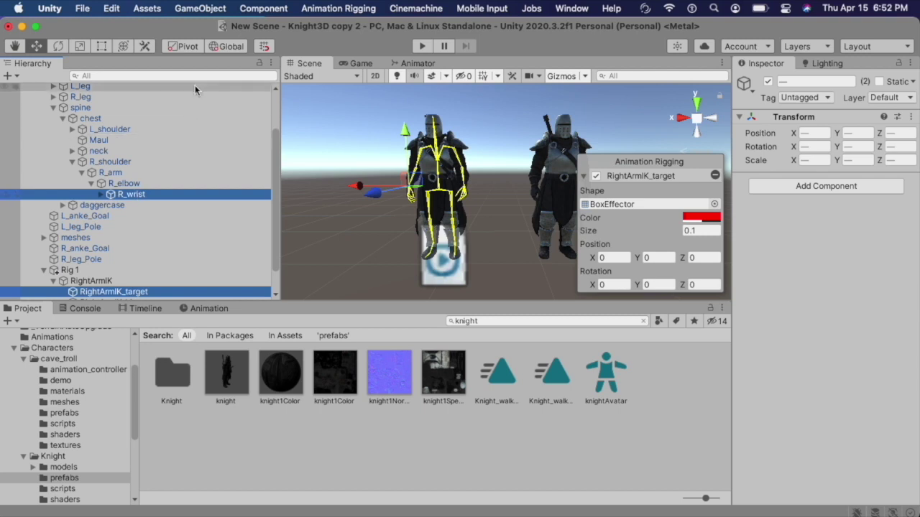
pyautogui.click(327, 9)
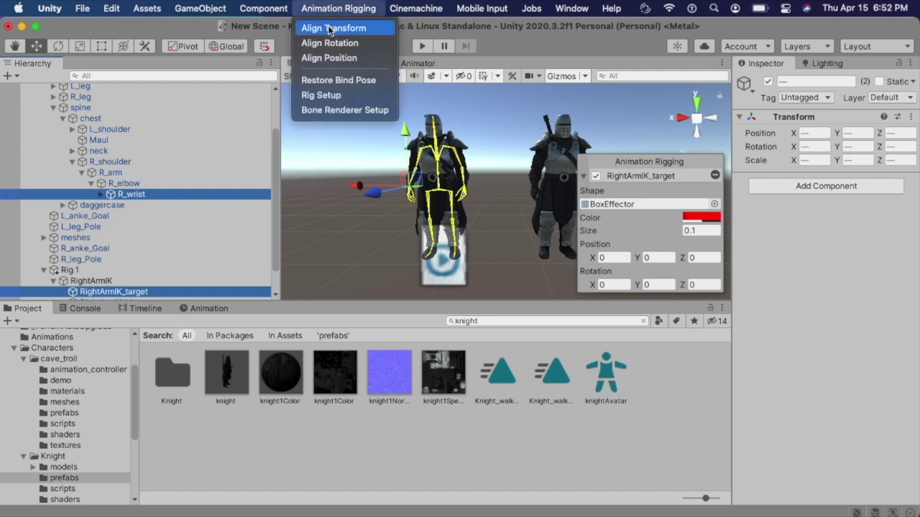
pyautogui.click(329, 28)
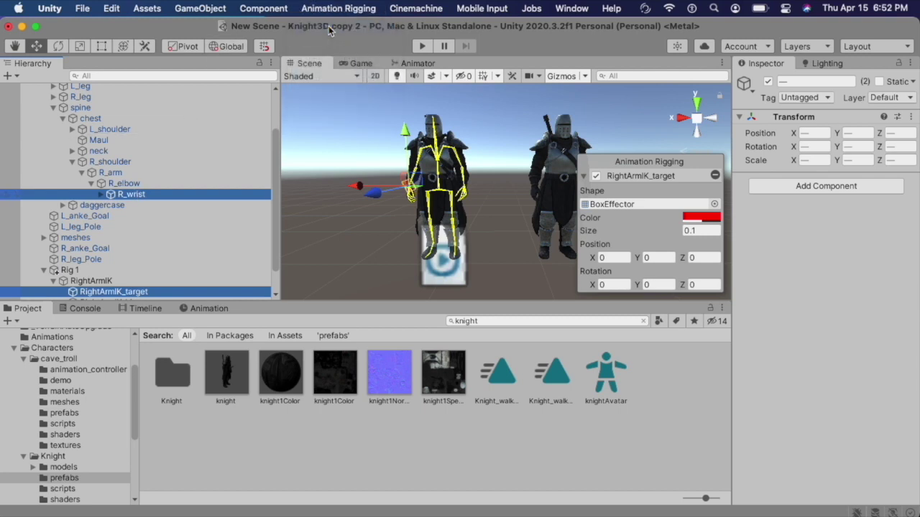
pyautogui.click(404, 216)
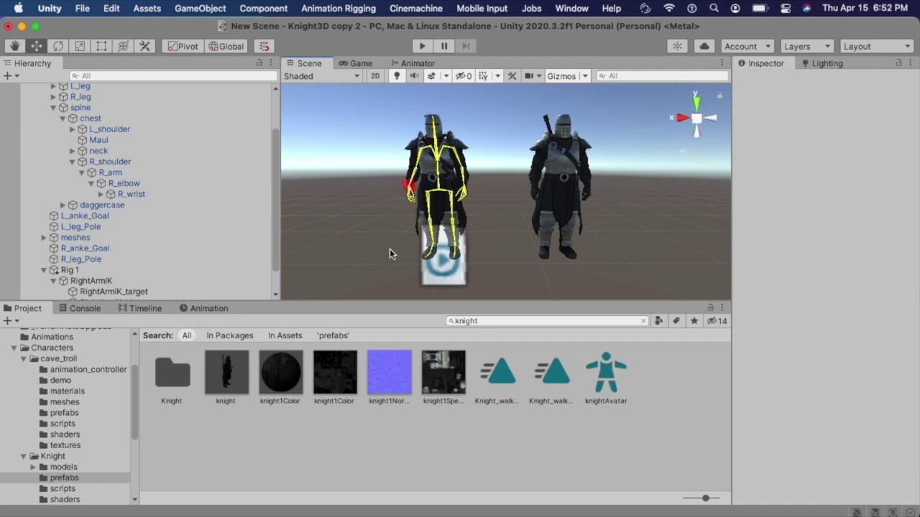
pyautogui.scroll(-2, 183, 255)
# Set RightArmIK_hint's effector colour to green and its shape to BallEffector
pyautogui.click(156, 273)
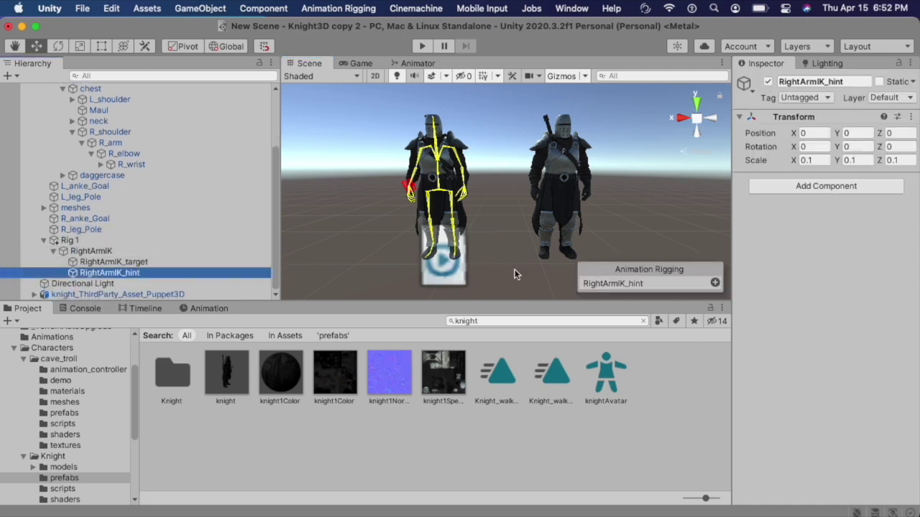
pyautogui.click(715, 284)
pyautogui.click(698, 217)
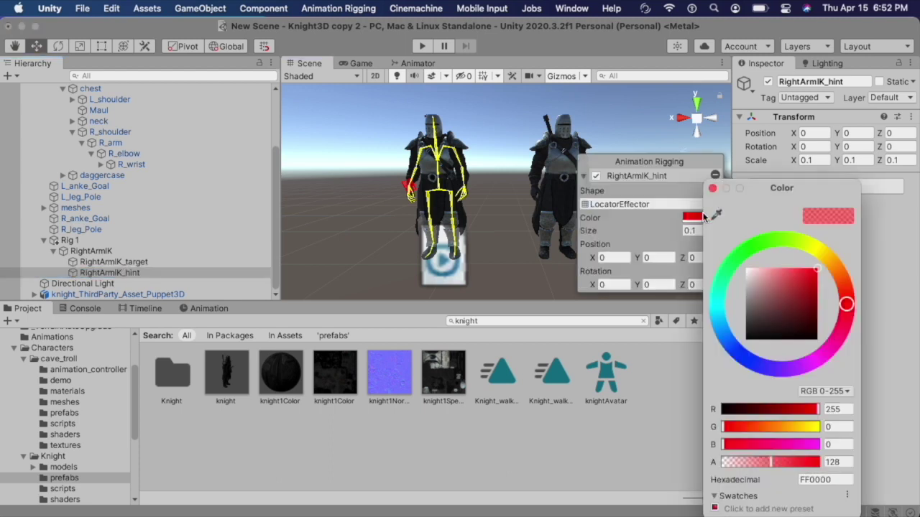
pyautogui.click(744, 250)
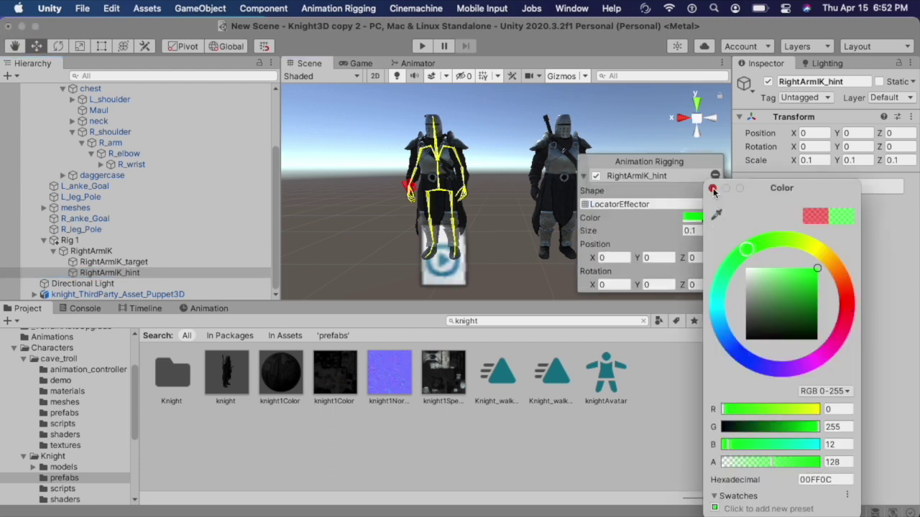
pyautogui.click(713, 189)
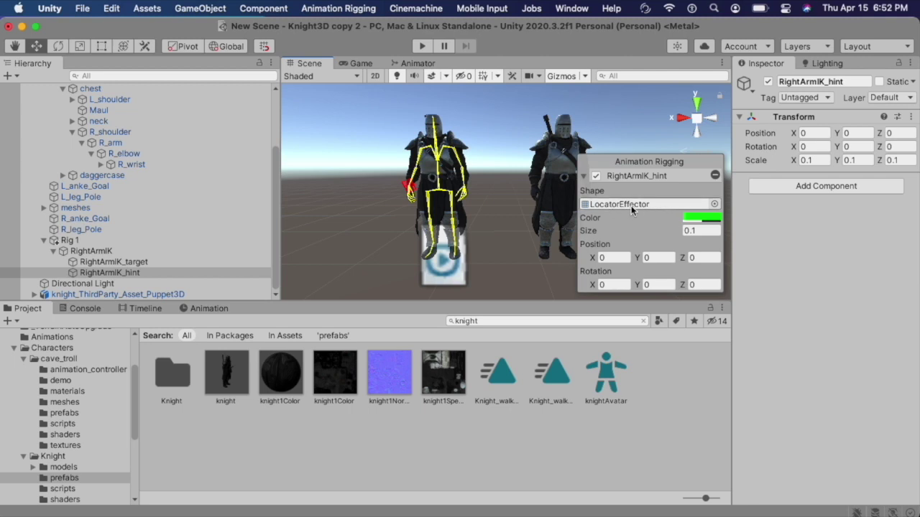
pyautogui.click(716, 203)
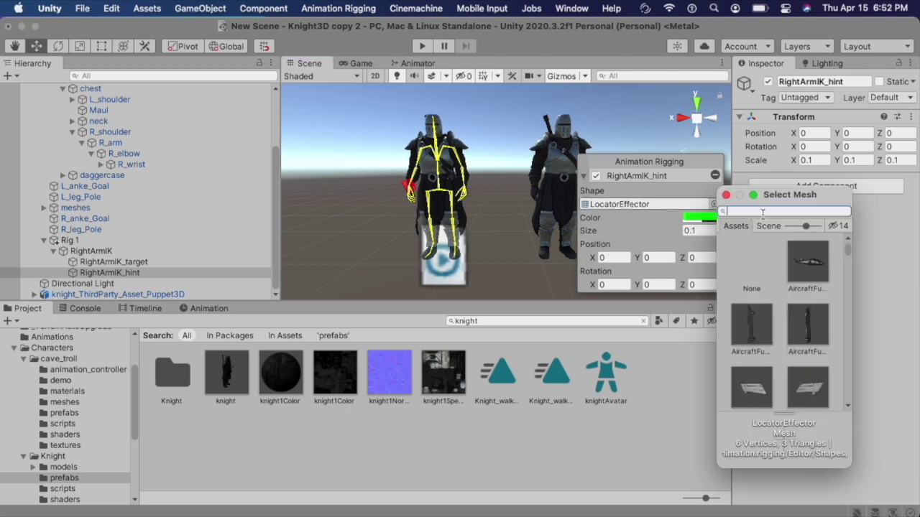
pyautogui.write('ball')
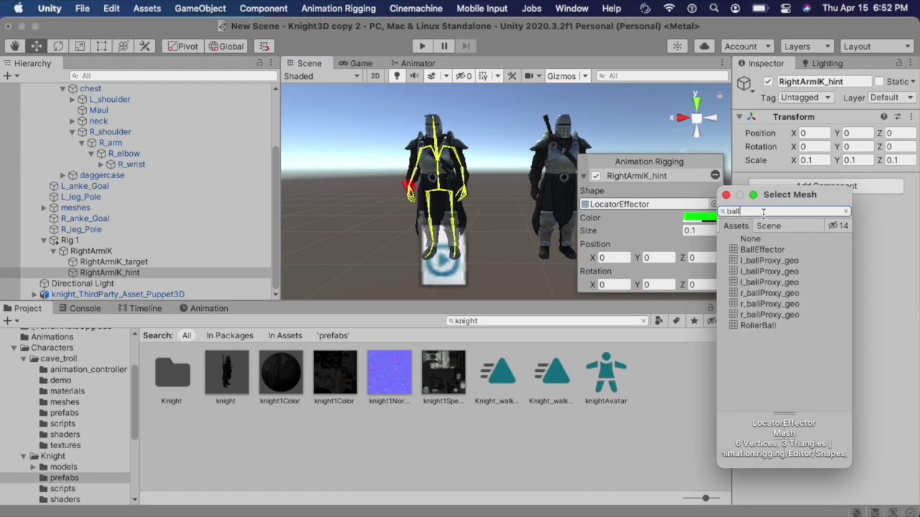
pyautogui.click(762, 251)
pyautogui.click(762, 251)
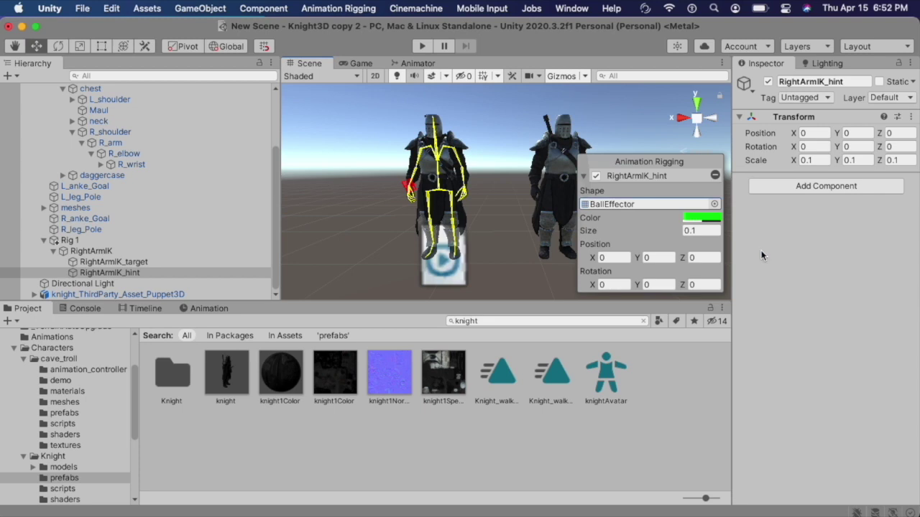
pyautogui.click(128, 273)
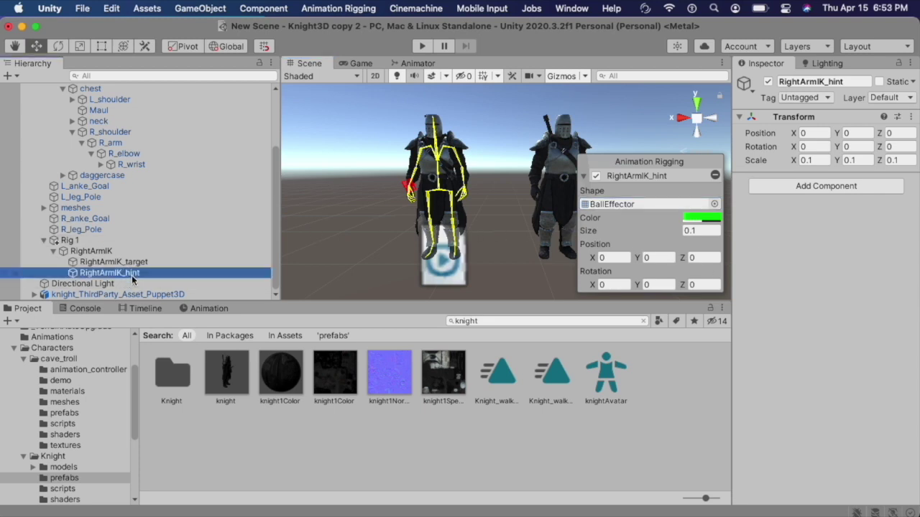
# Align RightArmIK_hint to R_elbow with Align Transform, then drag it outward to bend the arm
pyautogui.keyDown('super'); pyautogui.click(123, 153); pyautogui.keyUp('super')
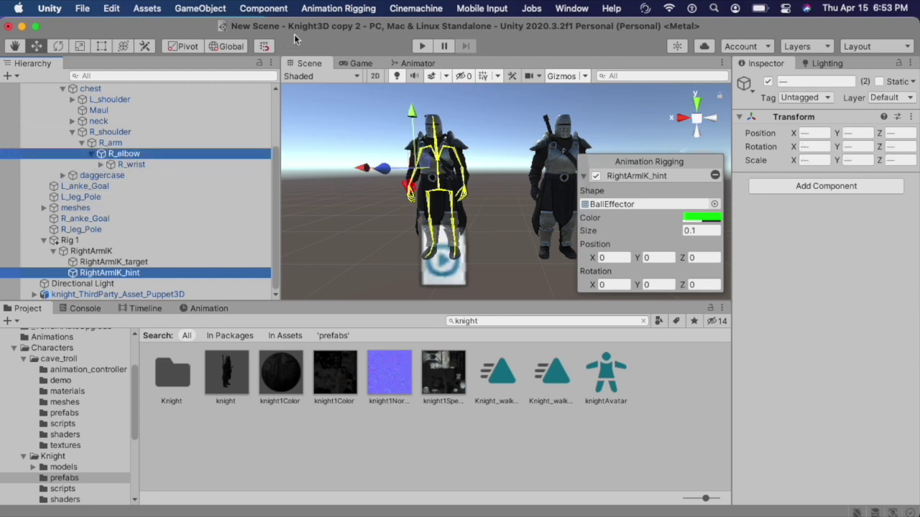
pyautogui.click(321, 10)
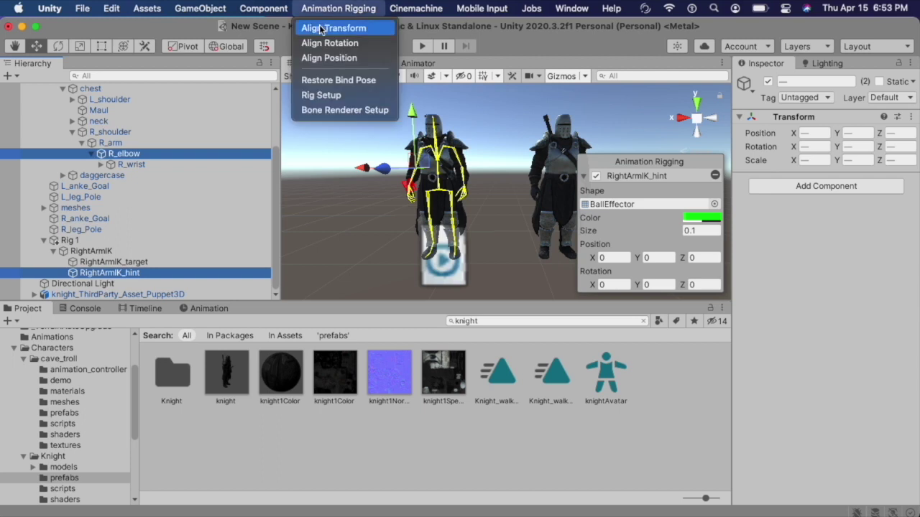
pyautogui.click(336, 27)
pyautogui.moveTo(366, 180); pyautogui.dragTo(557, 201, button='middle')
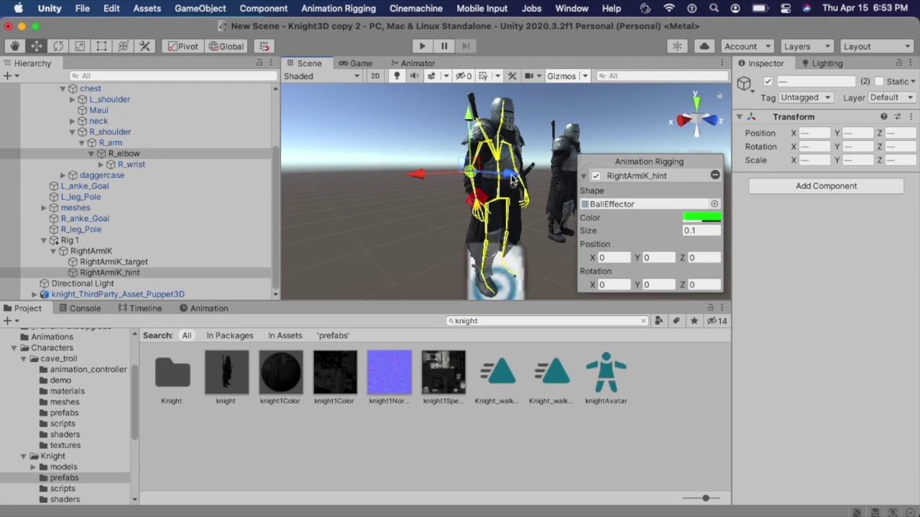
pyautogui.moveTo(512, 175); pyautogui.dragTo(480, 174)
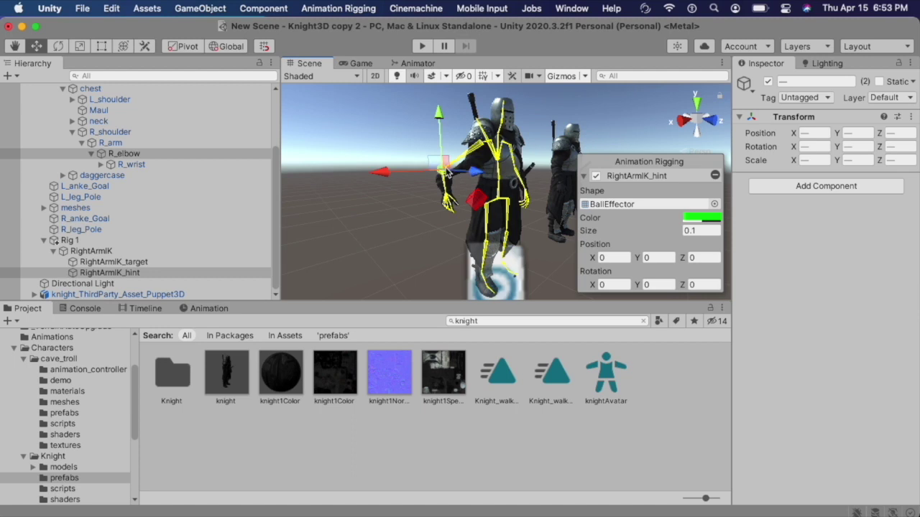
# Drag RightArmIK_hint along Z to -3.925, deepening the right arm's bend
pyautogui.moveTo(447, 171); pyautogui.dragTo(478, 173)
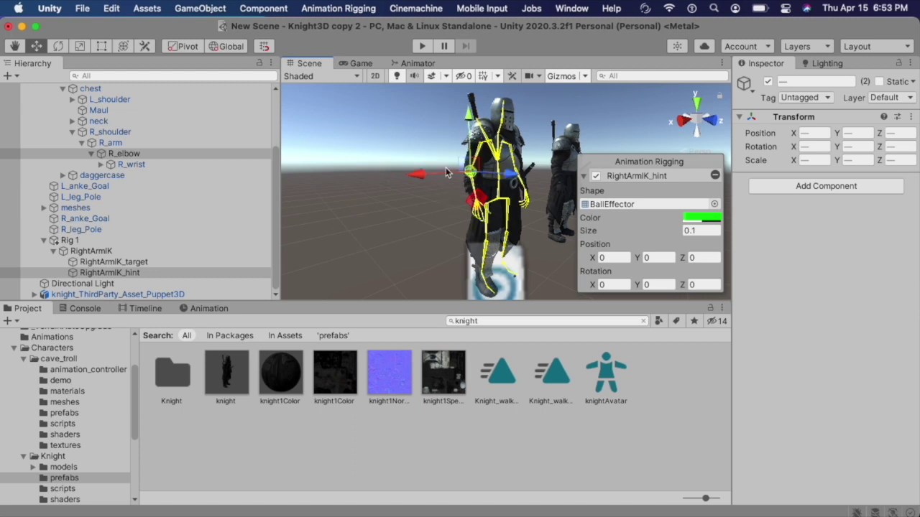
pyautogui.click(131, 272)
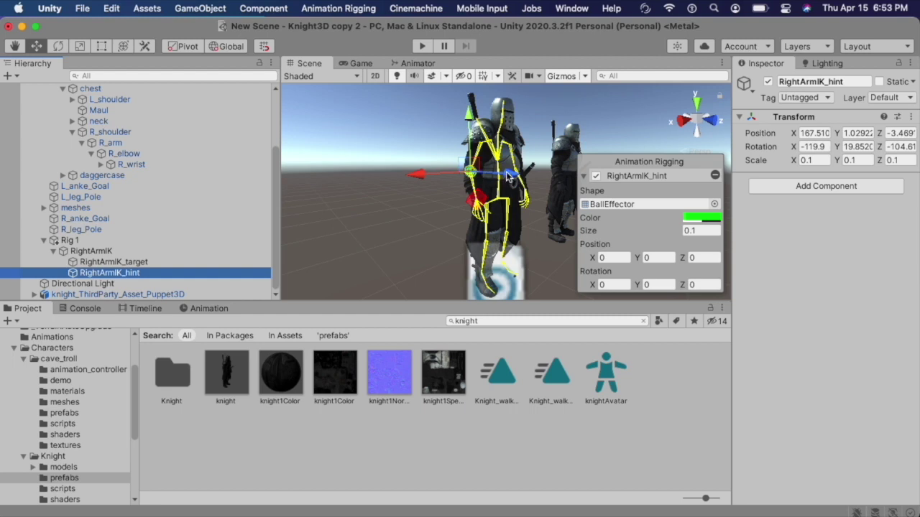
pyautogui.moveTo(506, 179); pyautogui.dragTo(473, 170)
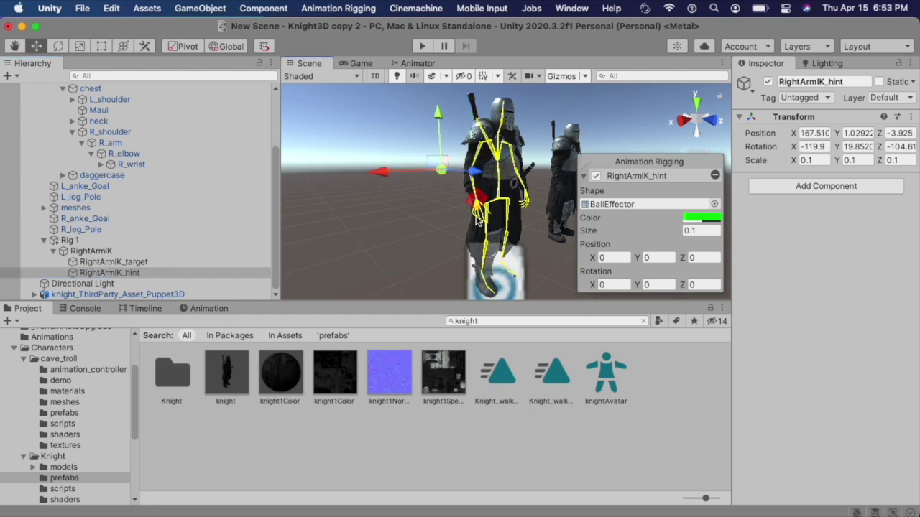
pyautogui.keyDown('alt'); pyautogui.moveTo(533, 273); pyautogui.dragTo(466, 247); pyautogui.keyUp('alt')
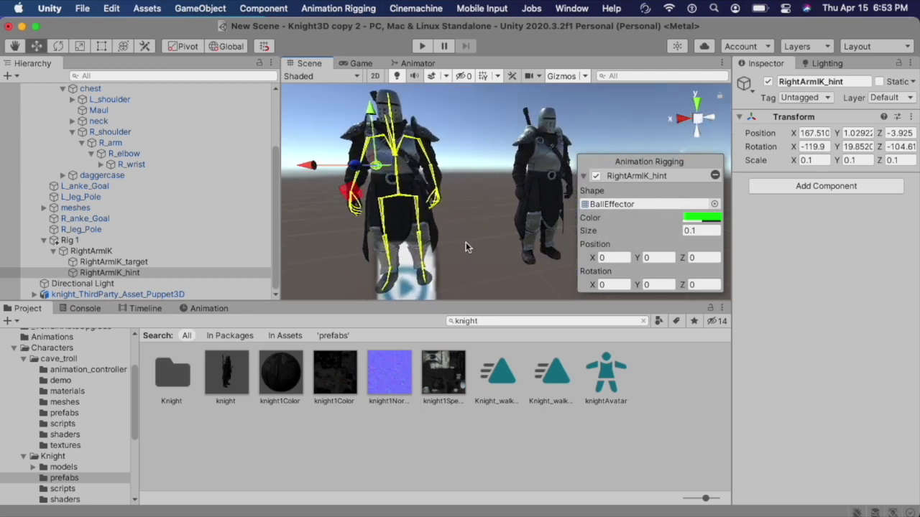
pyautogui.click(584, 176)
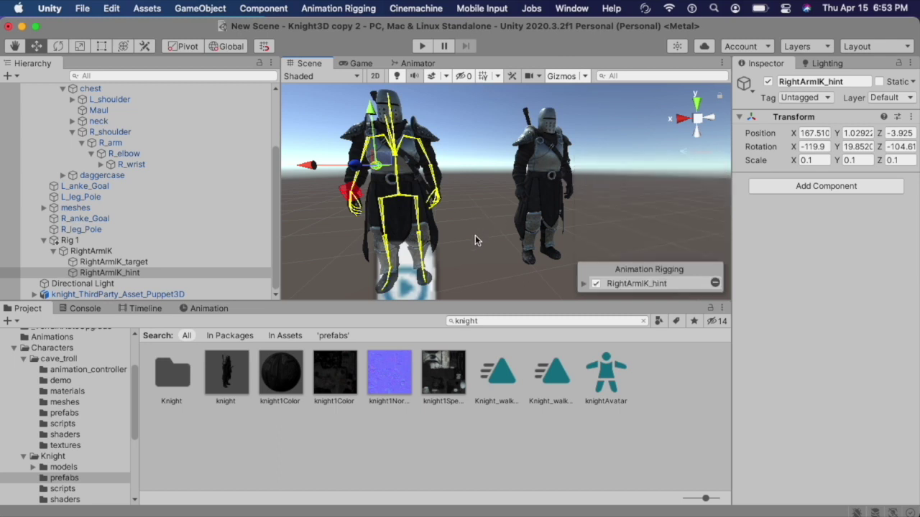
pyautogui.keyDown('alt'); pyautogui.moveTo(476, 235); pyautogui.dragTo(475, 212); pyautogui.keyUp('alt')
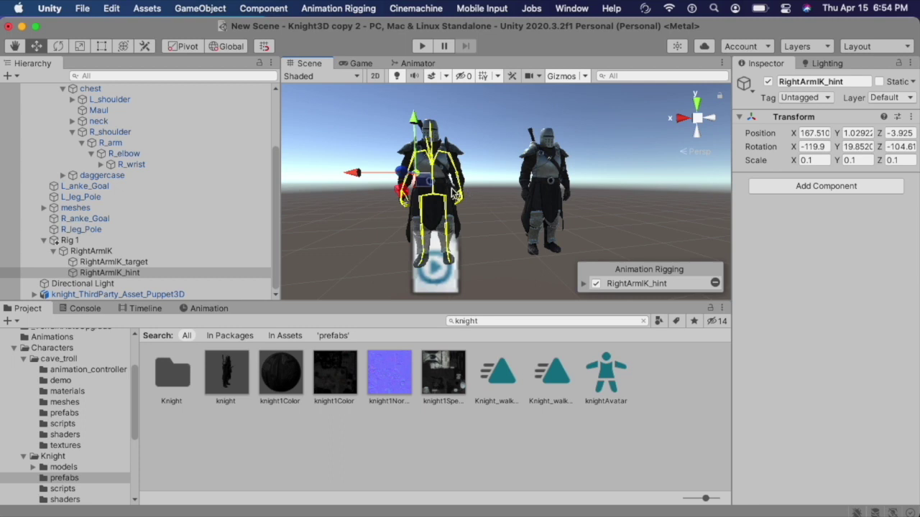
pyautogui.scroll(5, 91, 134)
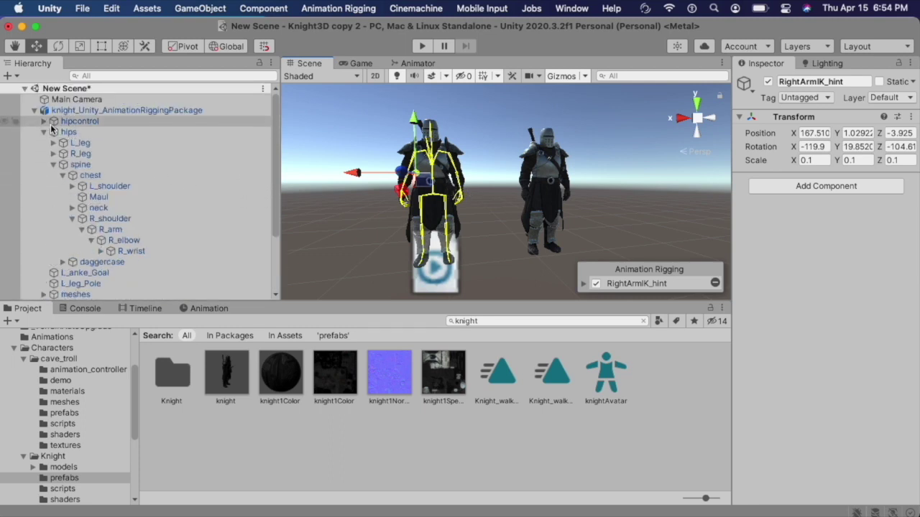
# Fold up the first knight and expand knight_ThirdParty_Asset_Puppet3D to show hipcontrol, hips and leg goals
pyautogui.click(35, 110)
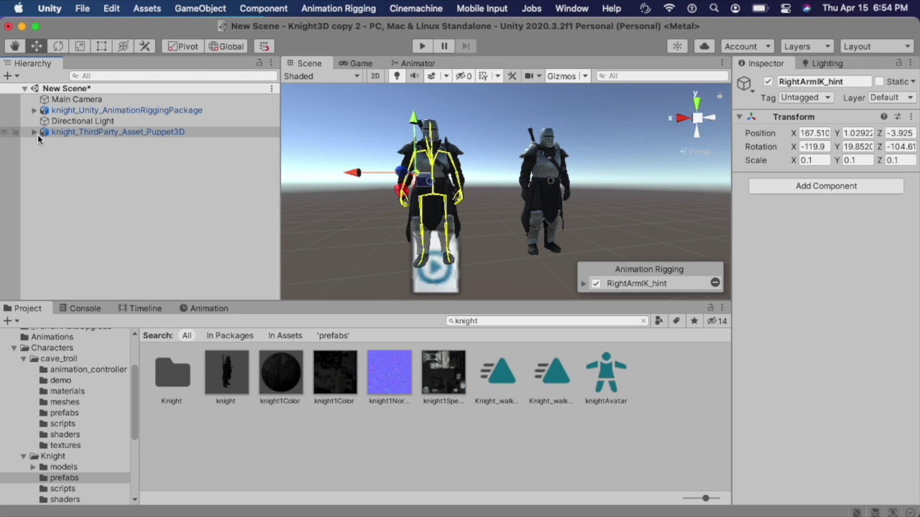
pyautogui.click(61, 133)
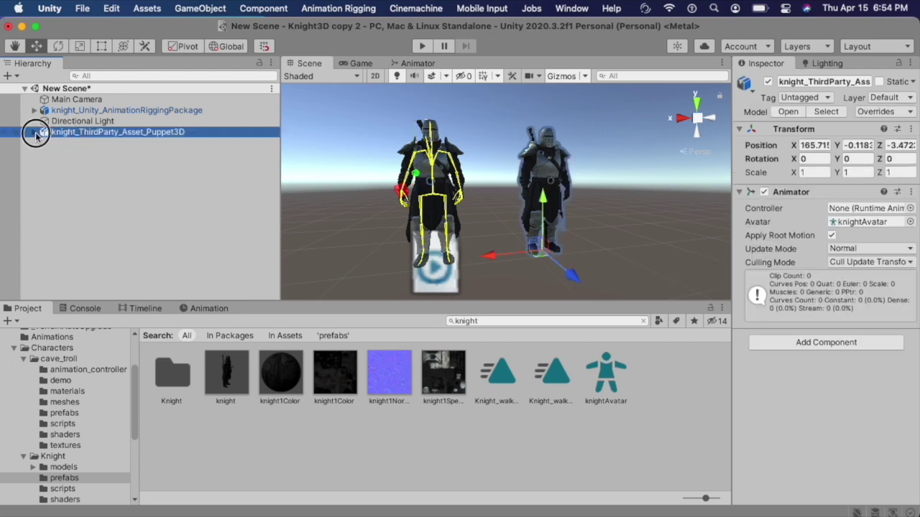
pyautogui.click(35, 132)
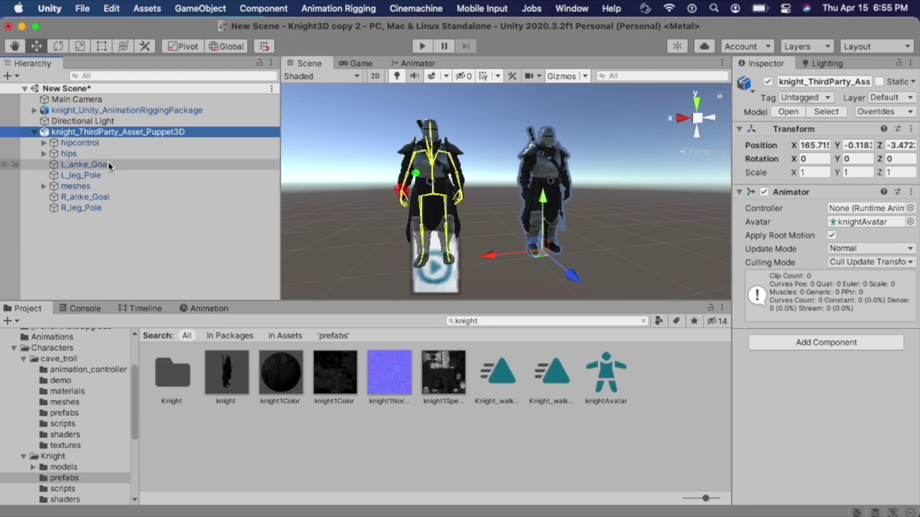
pyautogui.rightClick(45, 132)
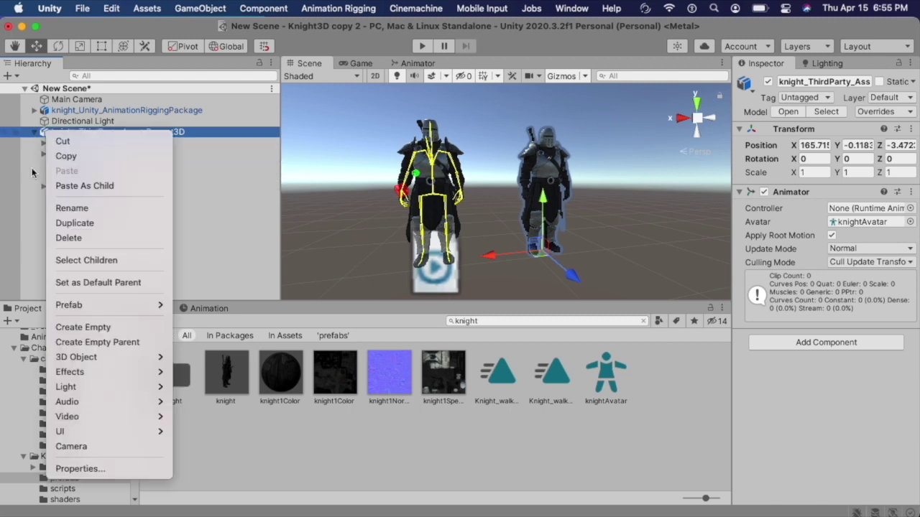
# Fully unpack the knight_ThirdParty_Asset_Puppet3D prefab
pyautogui.click(24, 205)
pyautogui.click(95, 226)
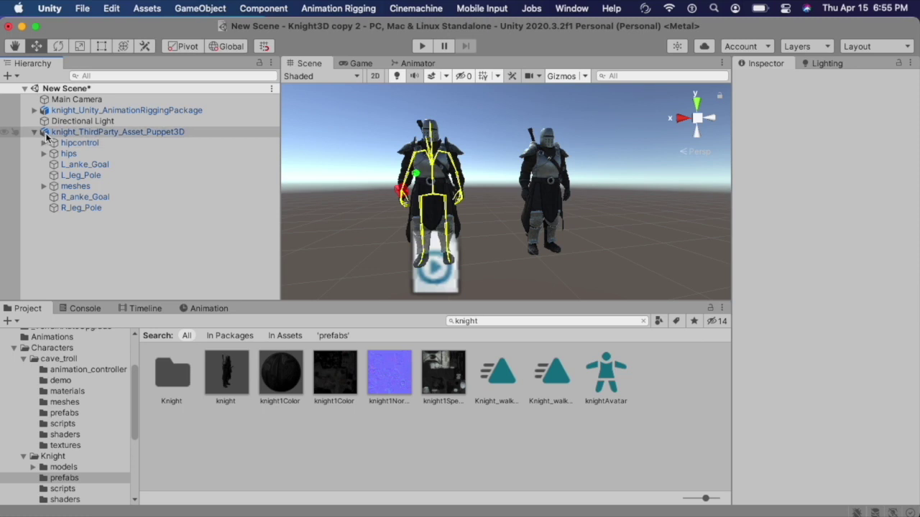
pyautogui.click(46, 136)
pyautogui.rightClick(45, 131)
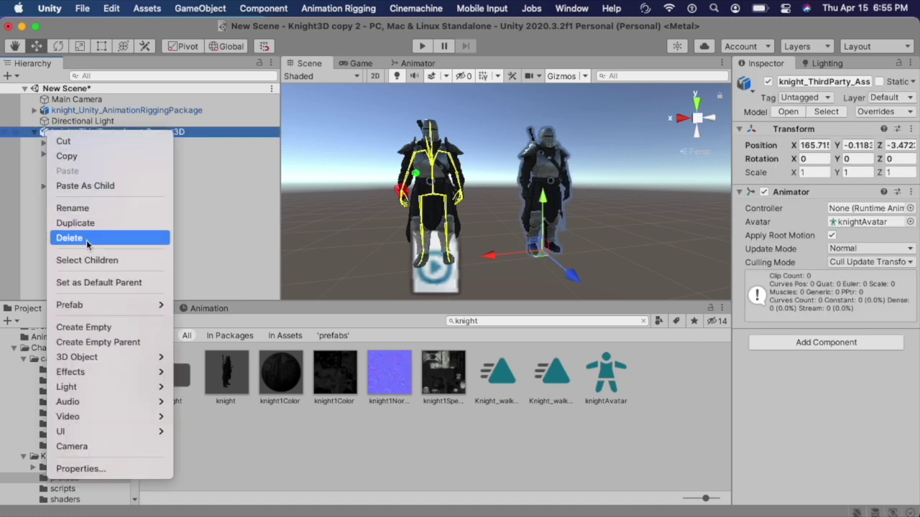
pyautogui.moveTo(92, 305)
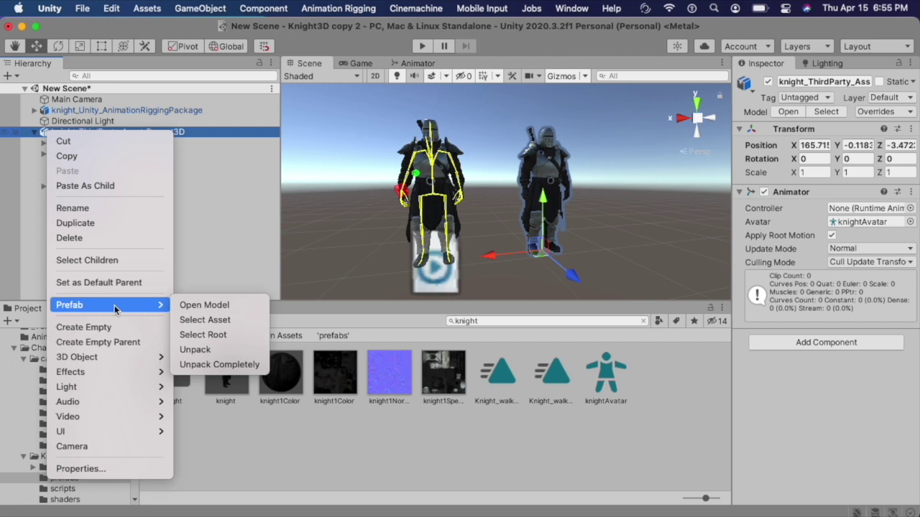
pyautogui.click(193, 365)
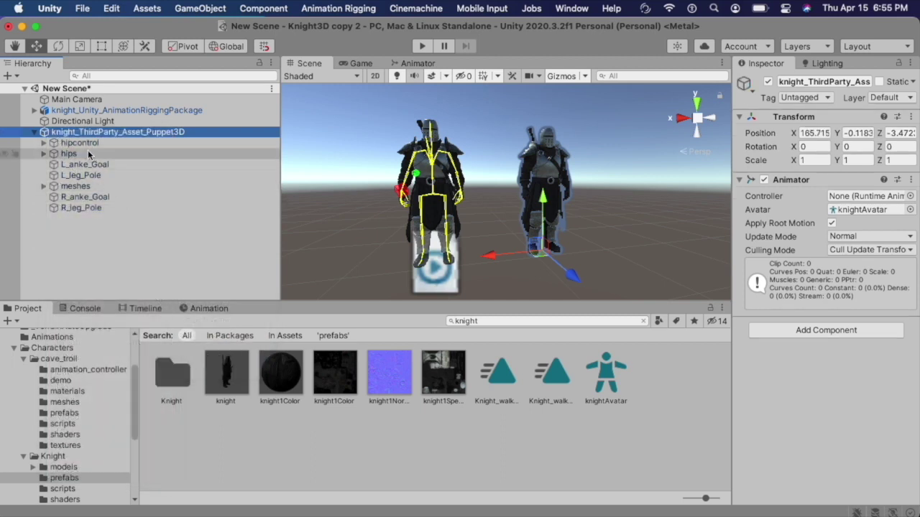
# Delete hipcontrol, L/R_anke_Goal and L/R_leg_Pole, then reselect the Puppet3D knight
pyautogui.click(86, 142)
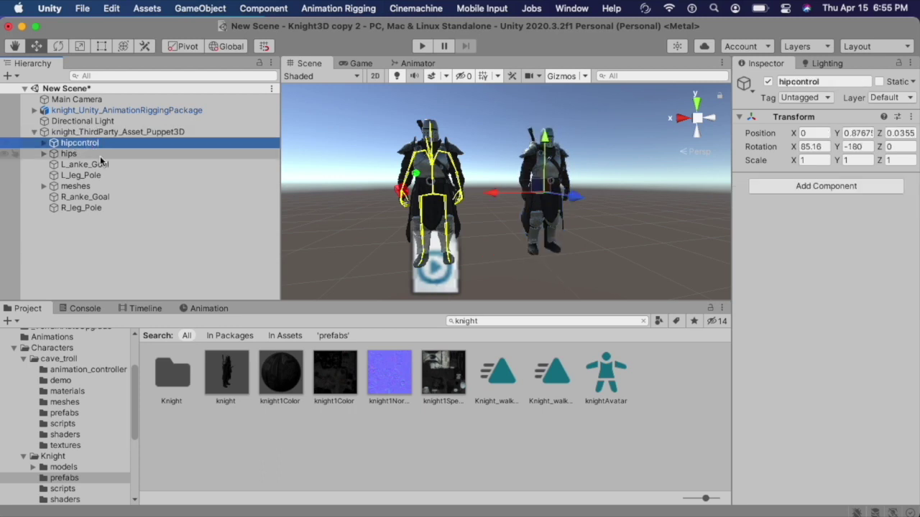
pyautogui.keyDown('super'); pyautogui.click(104, 165); pyautogui.keyUp('super')
pyautogui.keyDown('super'); pyautogui.click(100, 175); pyautogui.keyUp('super')
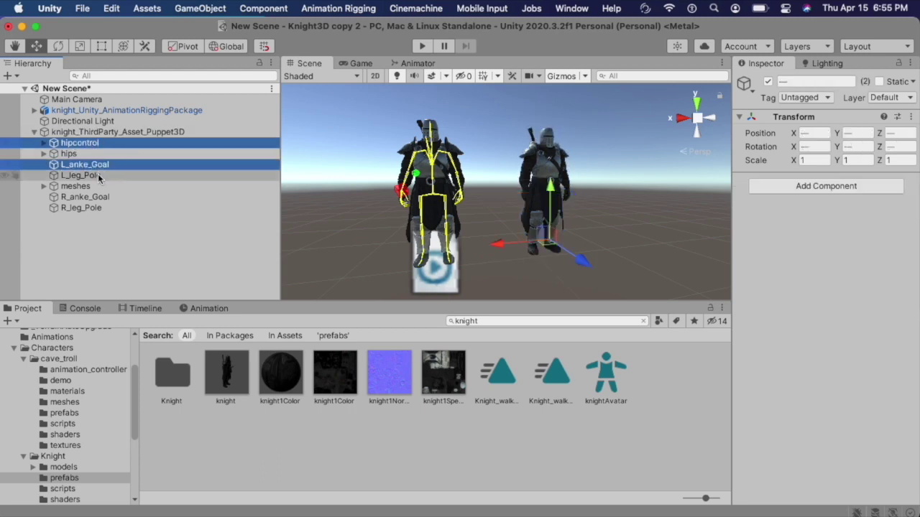
pyautogui.keyDown('super'); pyautogui.click(99, 197); pyautogui.keyUp('super')
pyautogui.keyDown('super'); pyautogui.click(98, 207); pyautogui.keyUp('super')
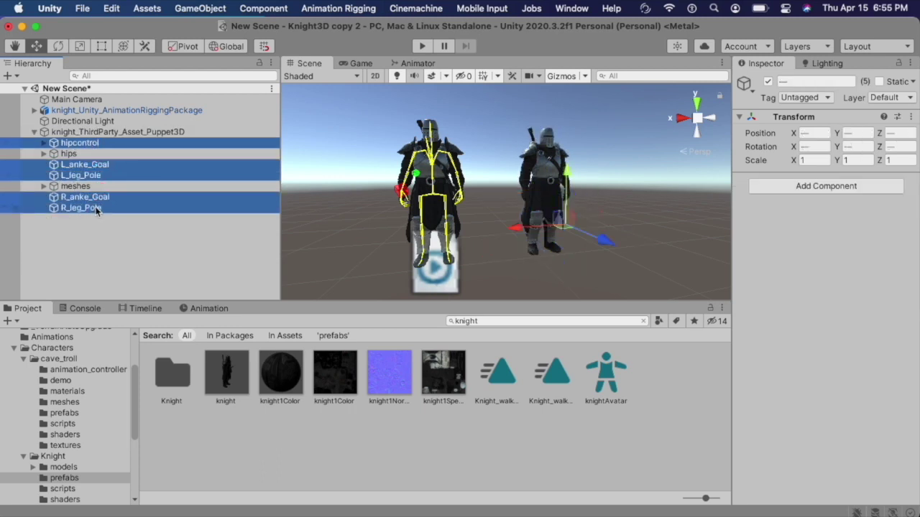
pyautogui.rightClick(97, 209)
pyautogui.click(144, 297)
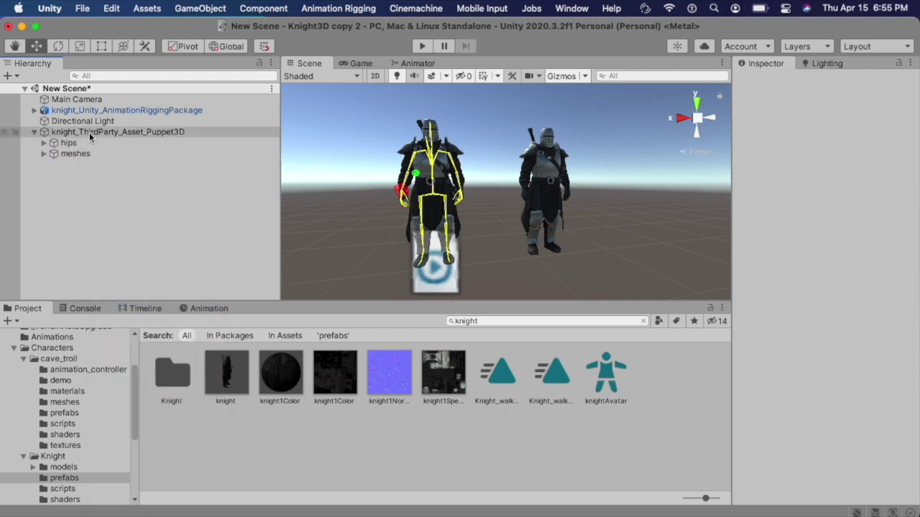
pyautogui.click(88, 132)
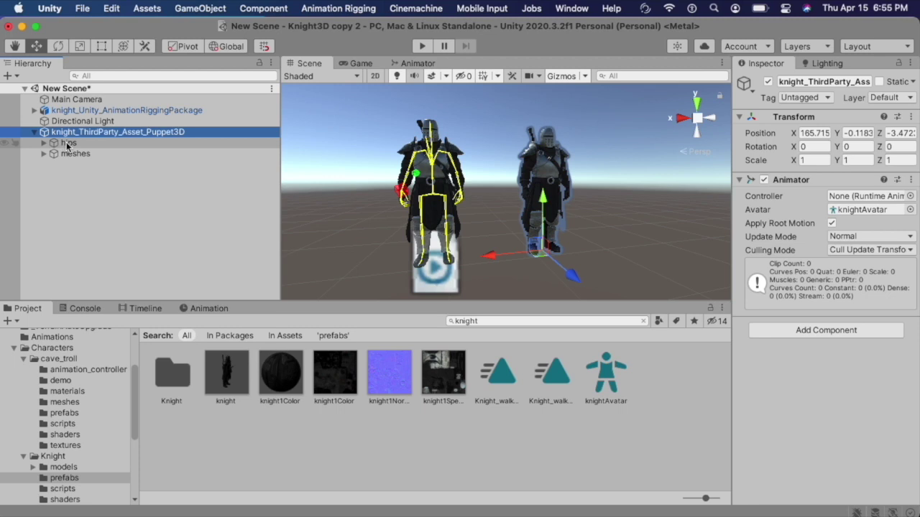
# Inspect the knight's hips and meshes objects, then reselect the Puppet3D knight
pyautogui.click(66, 144)
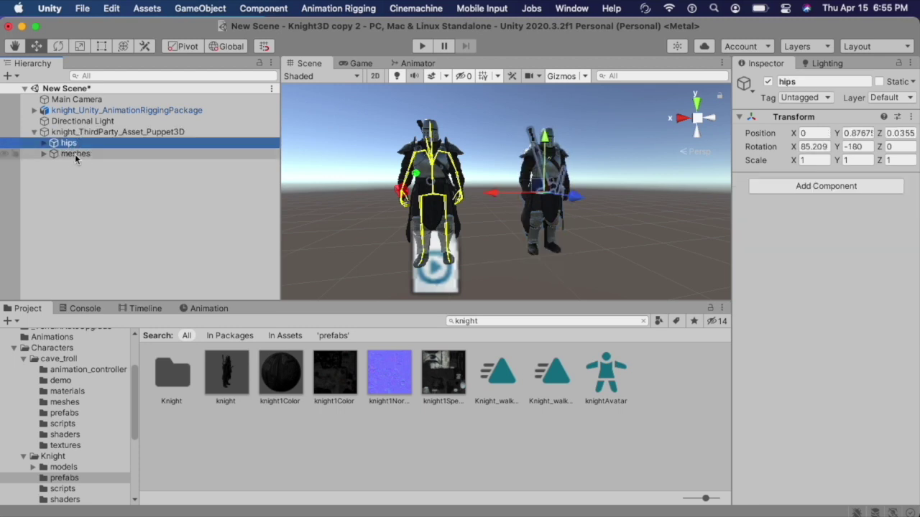
pyautogui.click(73, 153)
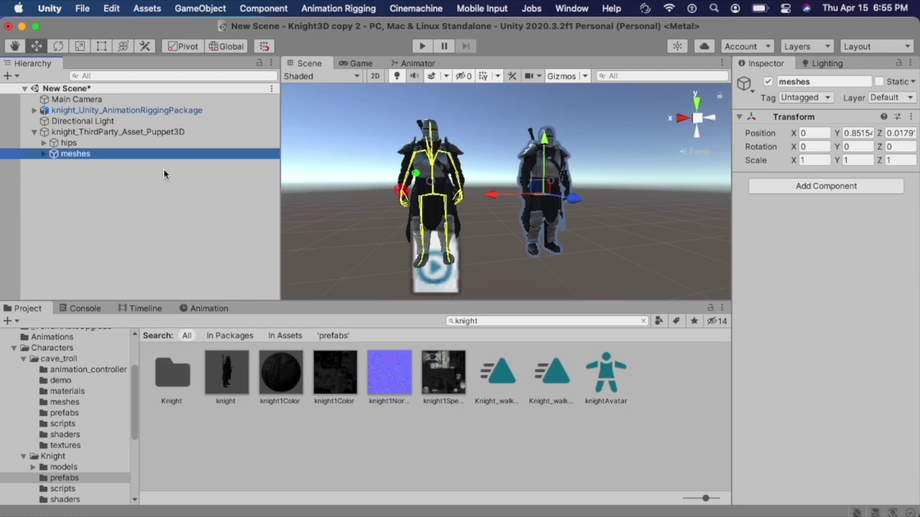
pyautogui.click(95, 131)
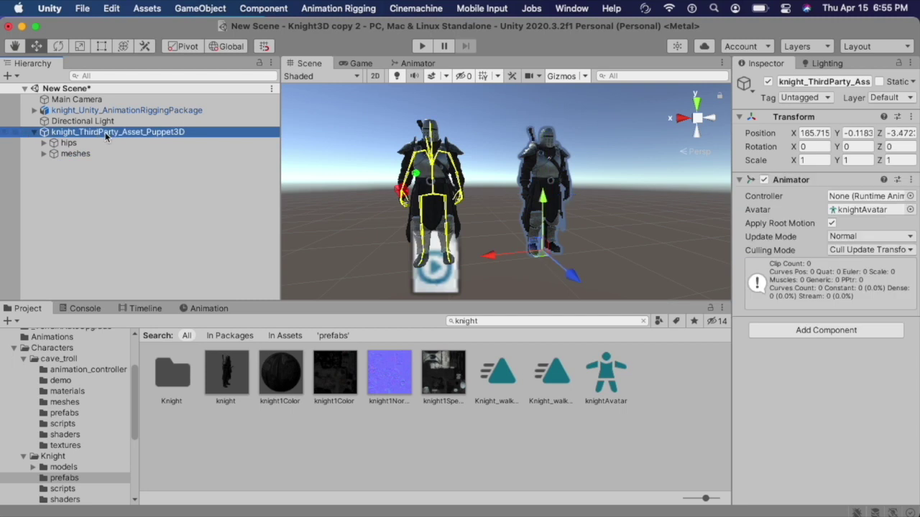
# Open the Puppet3D window and dock it beside the Inspector
pyautogui.click(572, 9)
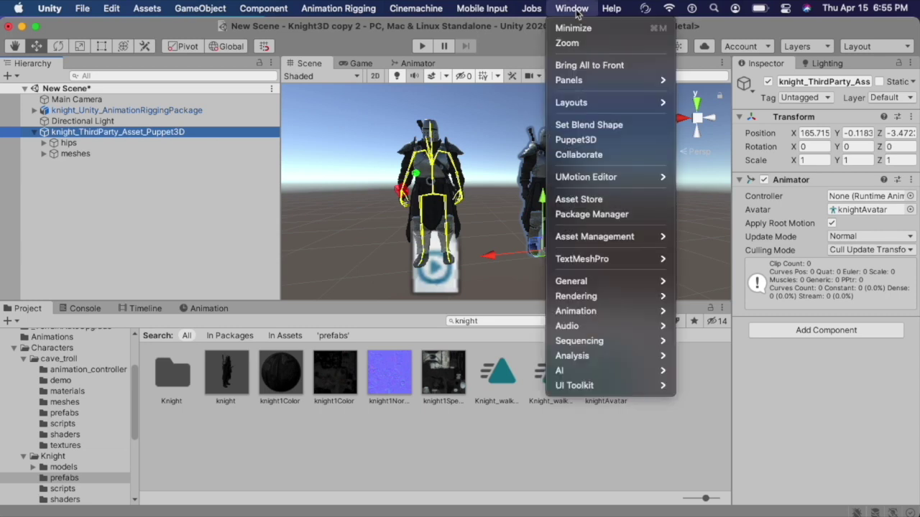
pyautogui.click(592, 139)
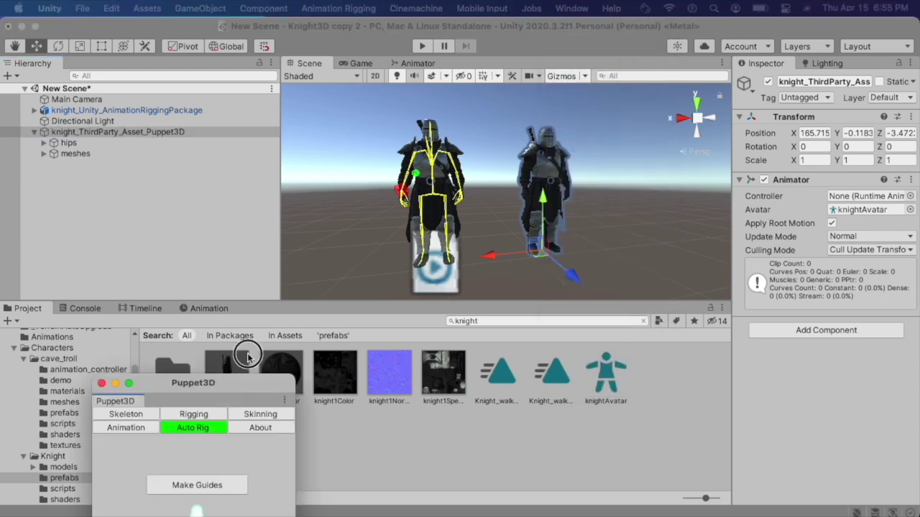
pyautogui.moveTo(245, 367); pyautogui.dragTo(444, 32)
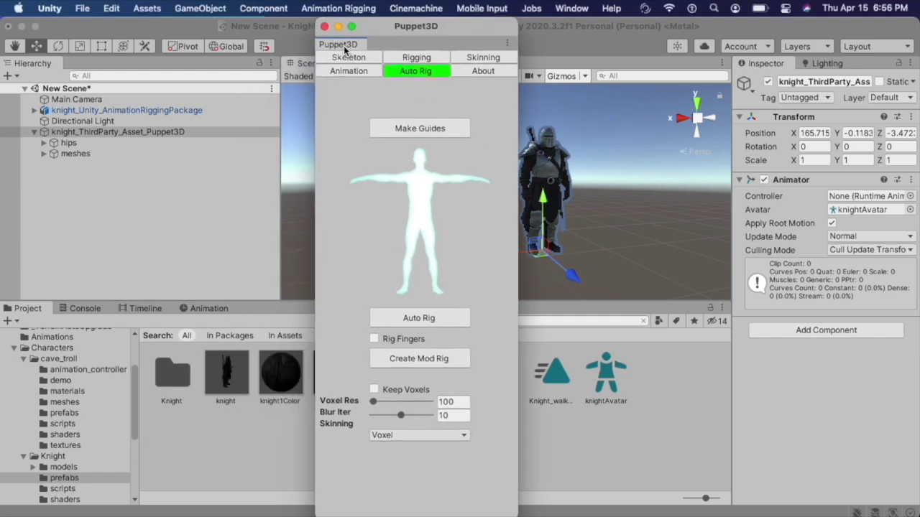
pyautogui.moveTo(345, 45); pyautogui.dragTo(761, 65)
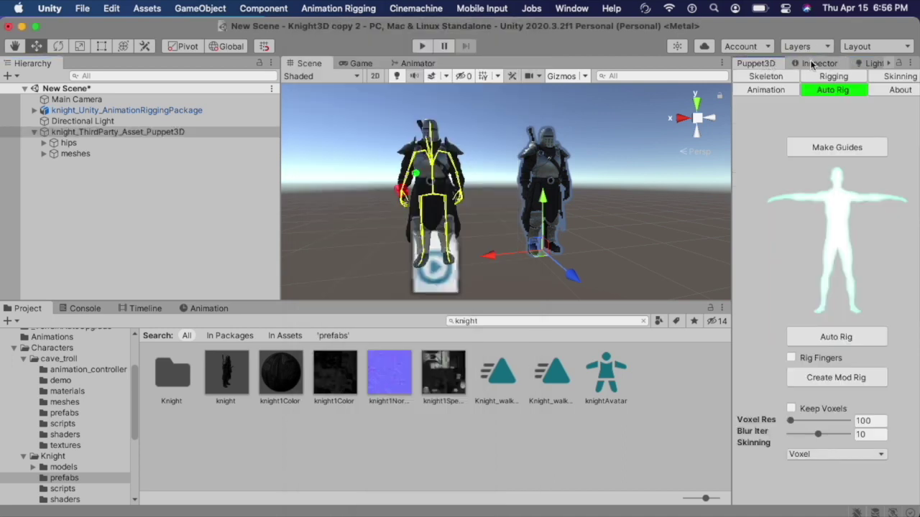
# On the Auto Rig page, target the Puppet3D knight and turn on Rig Fingers
pyautogui.click(817, 63)
pyautogui.click(749, 65)
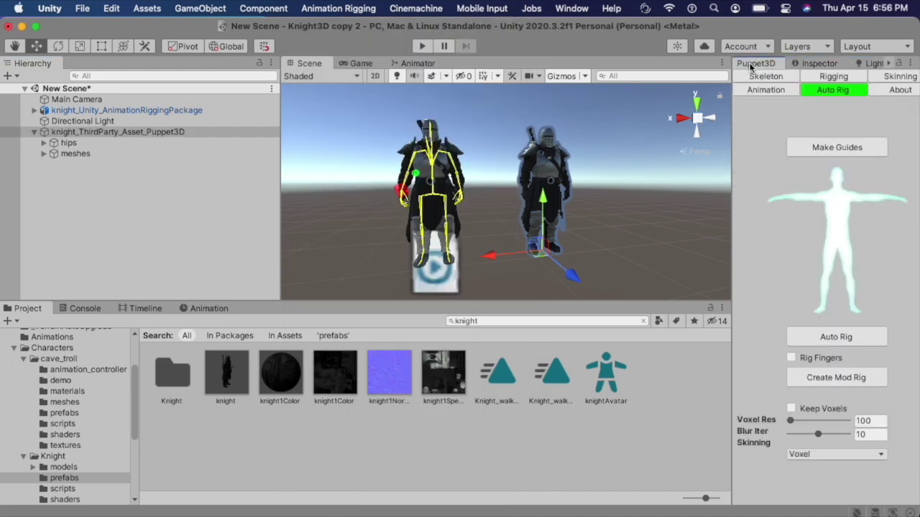
pyautogui.click(159, 131)
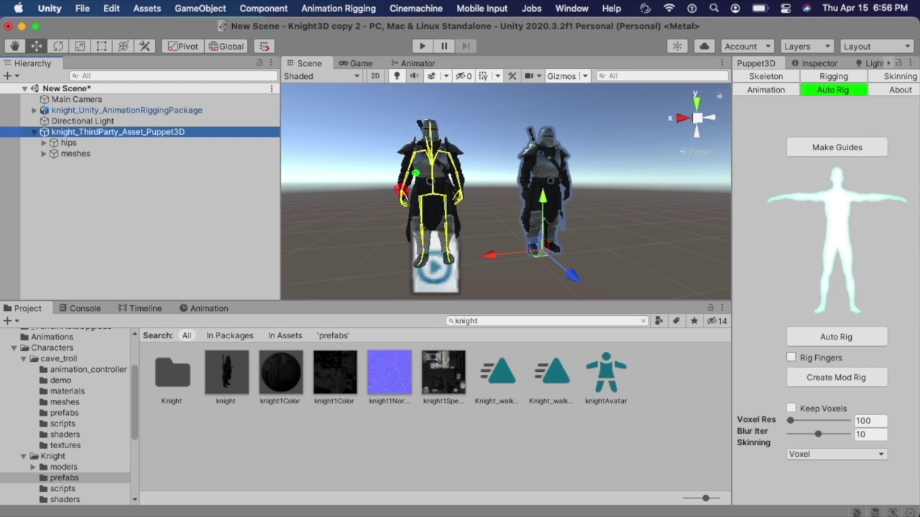
pyautogui.click(791, 358)
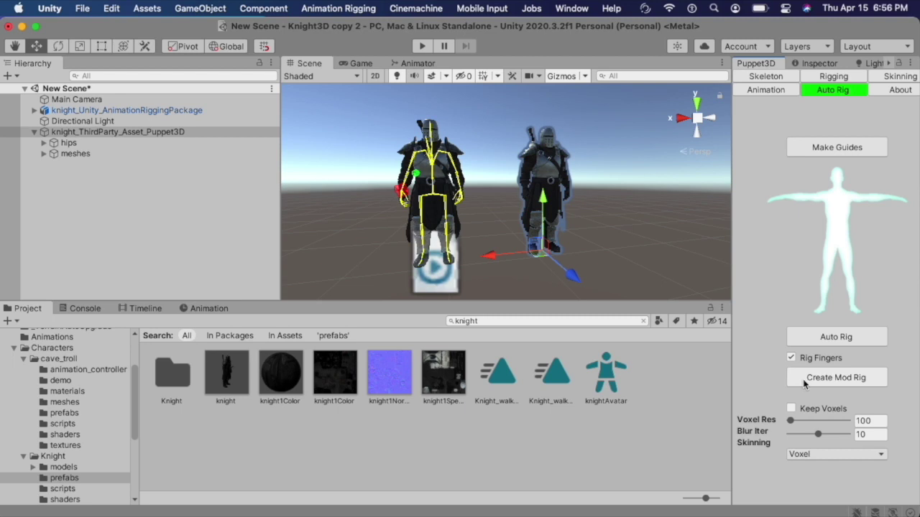
# Create the Puppet3D mod rig on the knight and select the newly rigged knight
pyautogui.click(805, 383)
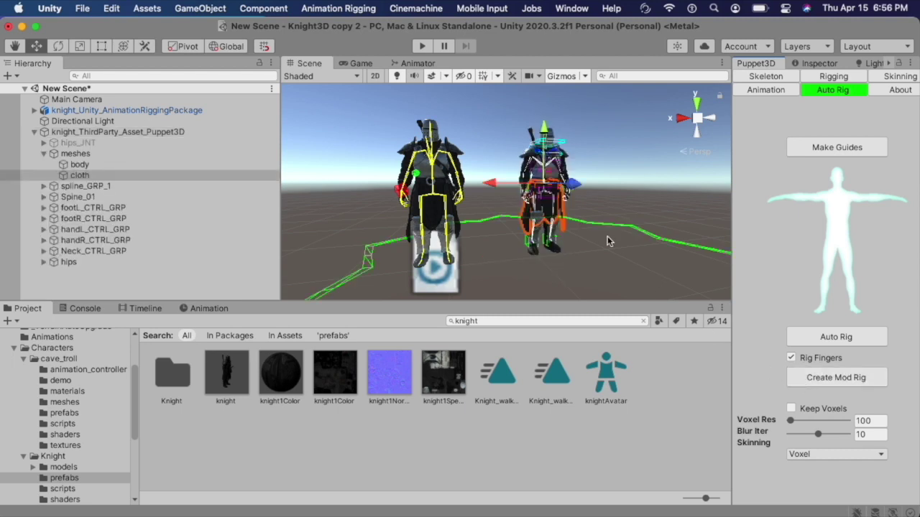
pyautogui.keyDown('alt'); pyautogui.moveTo(600, 243); pyautogui.dragTo(530, 229); pyautogui.keyUp('alt')
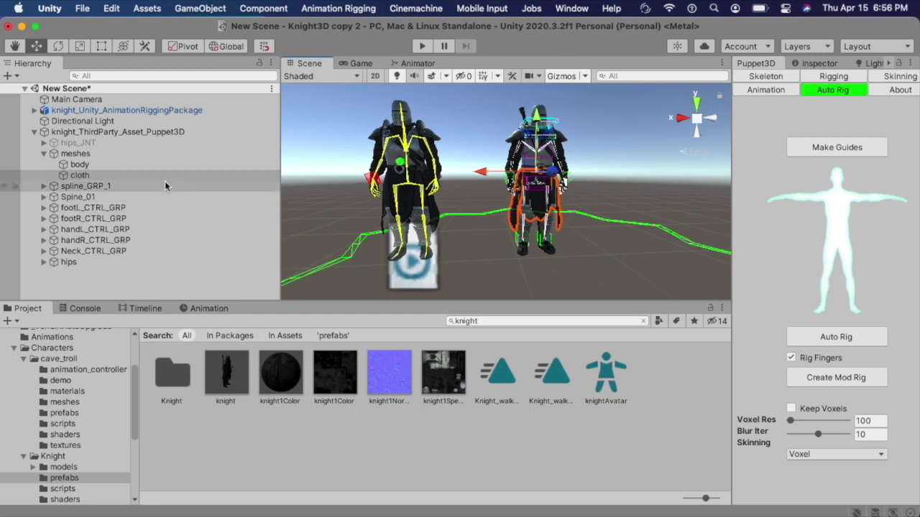
pyautogui.click(80, 133)
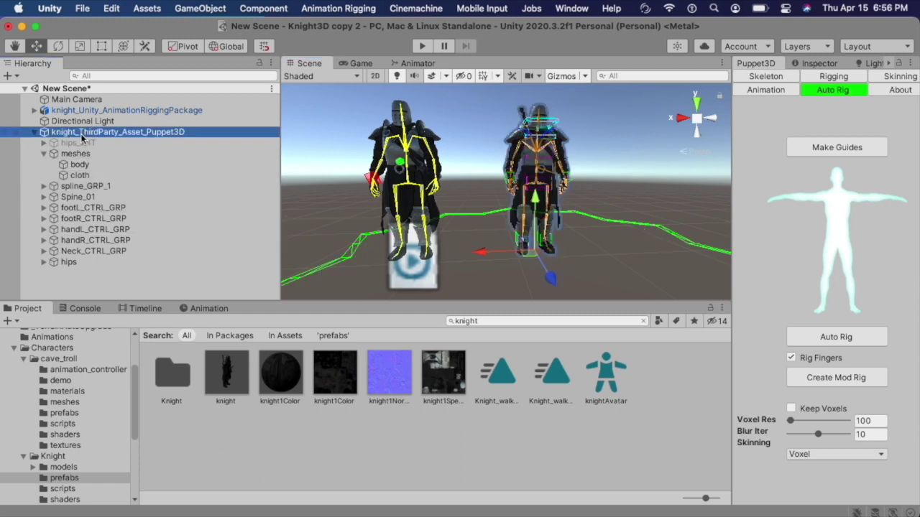
# Set the knight's Global Control Handle Radius to .3 and view the smaller controls
pyautogui.click(35, 132)
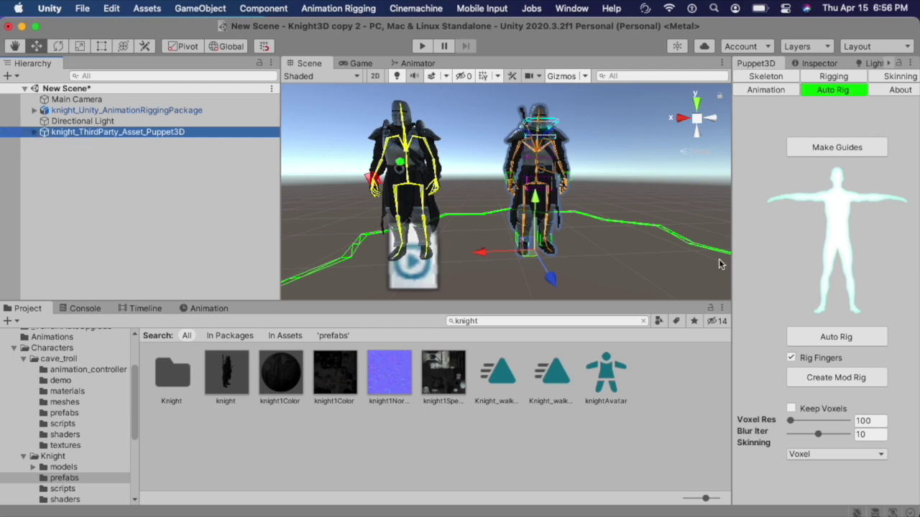
pyautogui.click(816, 63)
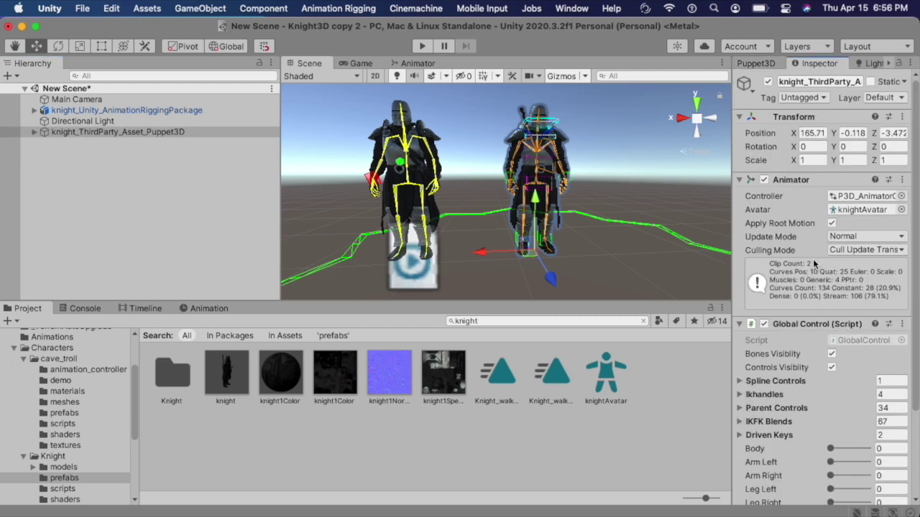
pyautogui.scroll(-5, 813, 258)
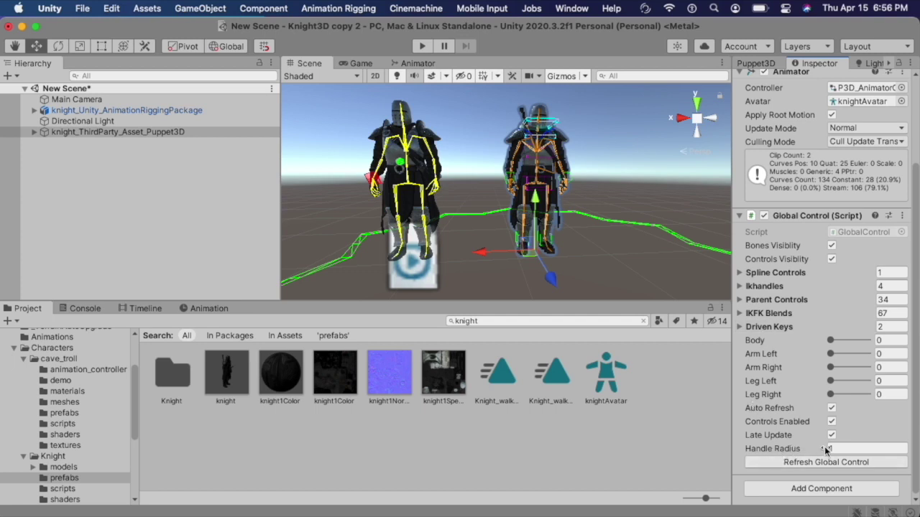
pyautogui.click(850, 447)
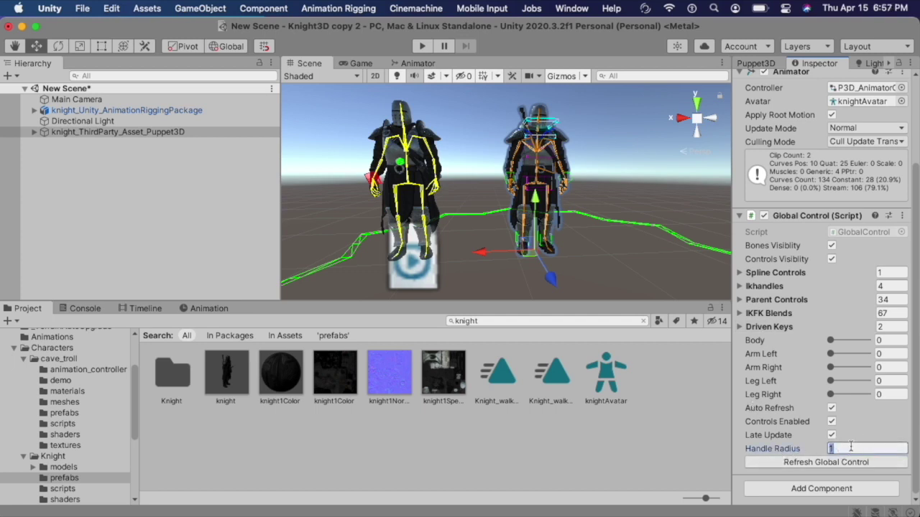
pyautogui.write('.3')
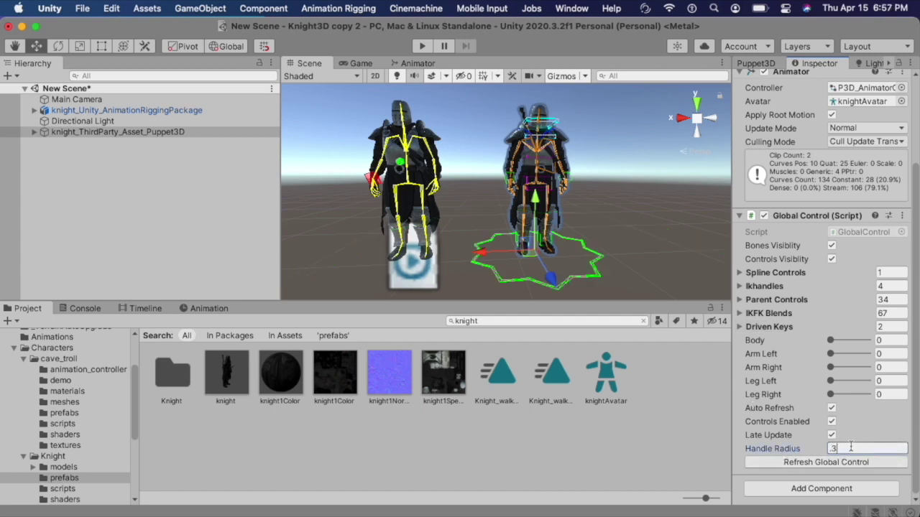
pyautogui.click(633, 258)
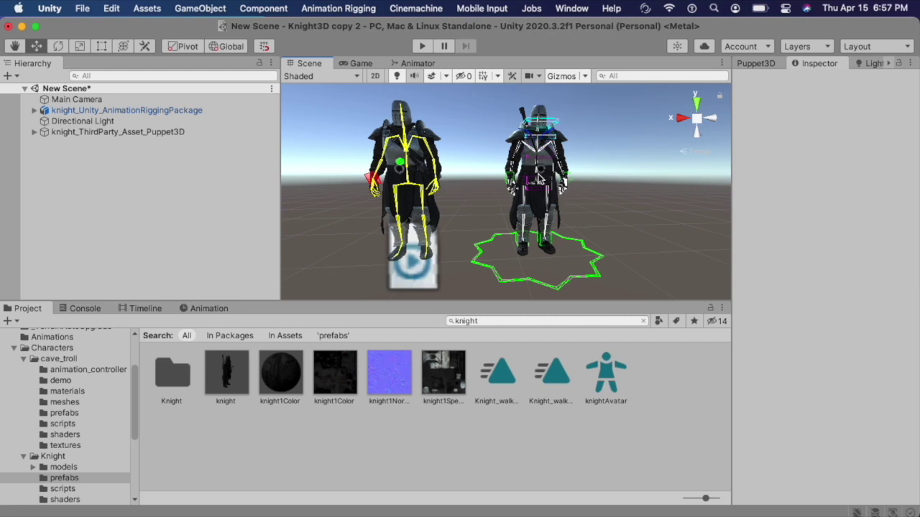
pyautogui.keyDown('alt'); pyautogui.moveTo(538, 178); pyautogui.dragTo(533, 179); pyautogui.keyUp('alt')
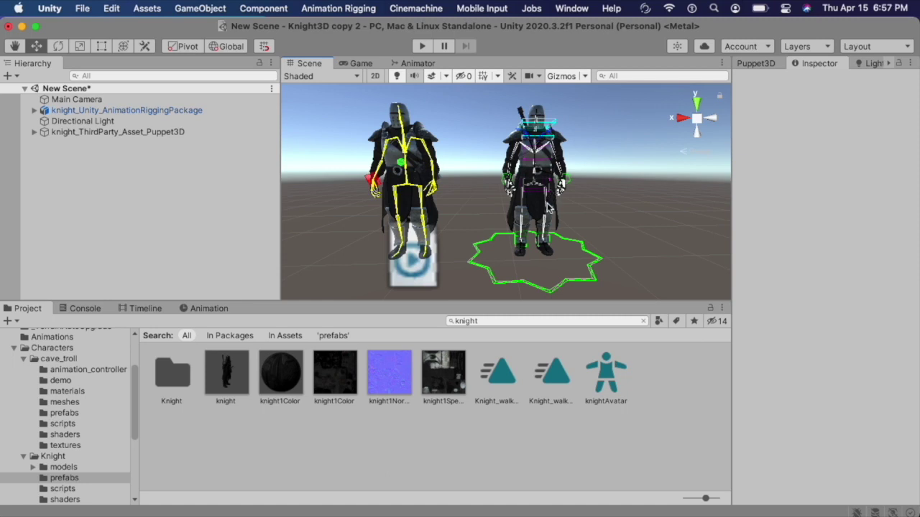
pyautogui.keyDown('alt'); pyautogui.moveTo(548, 209); pyautogui.dragTo(487, 200); pyautogui.keyUp('alt')
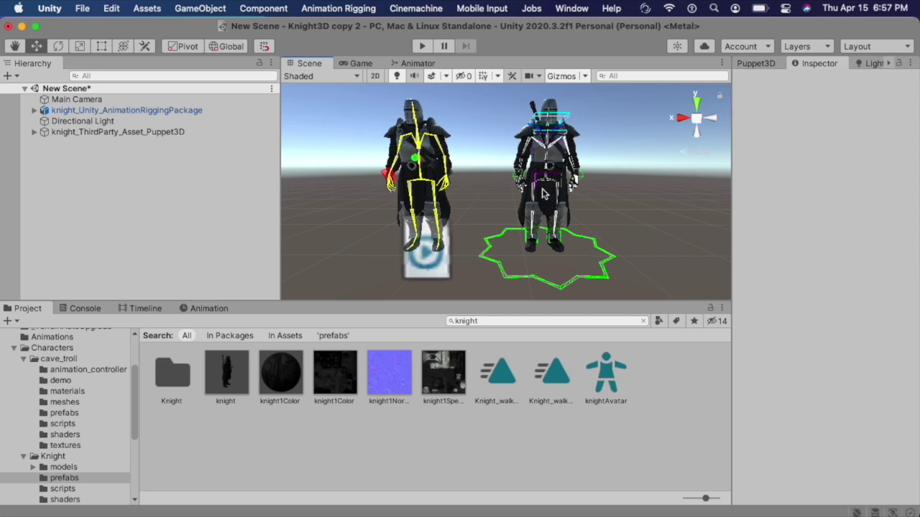
pyautogui.moveTo(543, 176); pyautogui.dragTo(534, 171, button='middle')
pyautogui.keyDown('alt'); pyautogui.moveTo(534, 170); pyautogui.dragTo(518, 172); pyautogui.keyUp('alt')
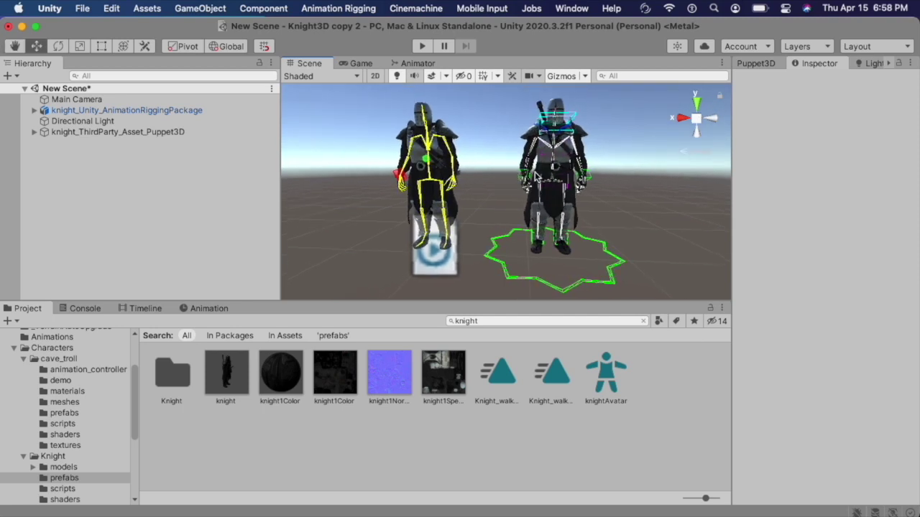